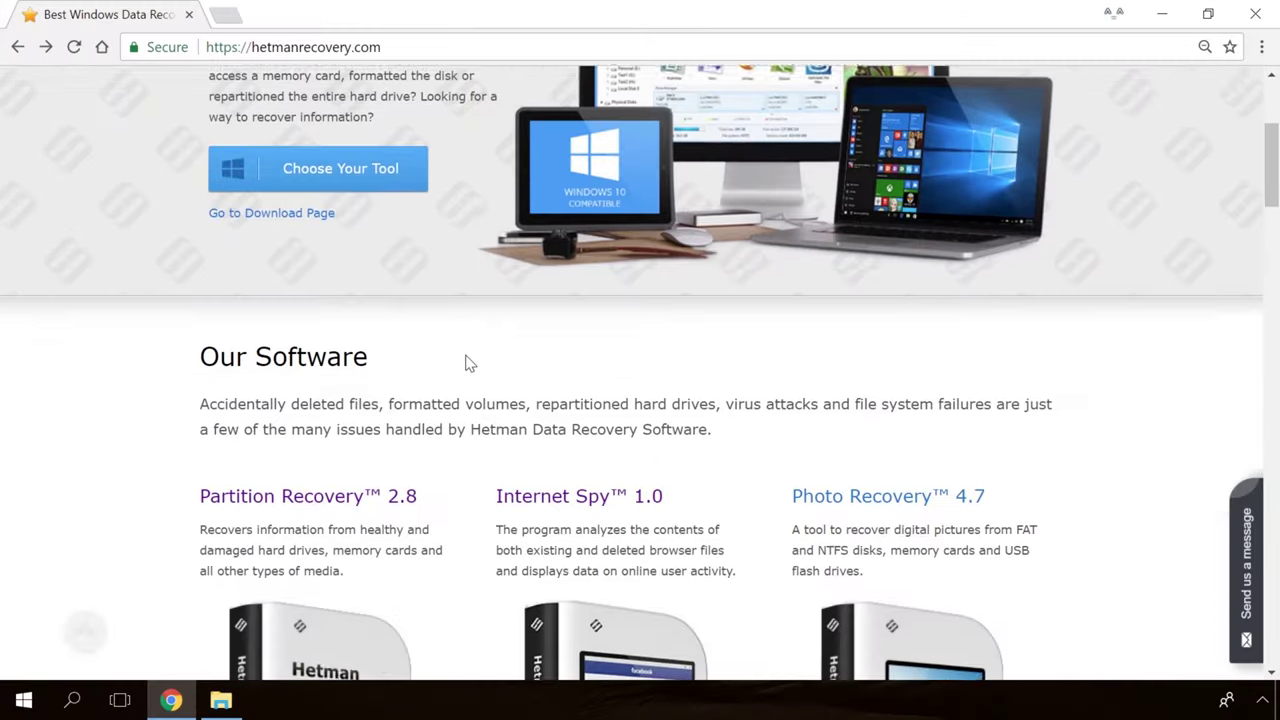
# - Open the Partition Recovery product page and start its Free Download
pyautogui.scroll(10, 467, 363)
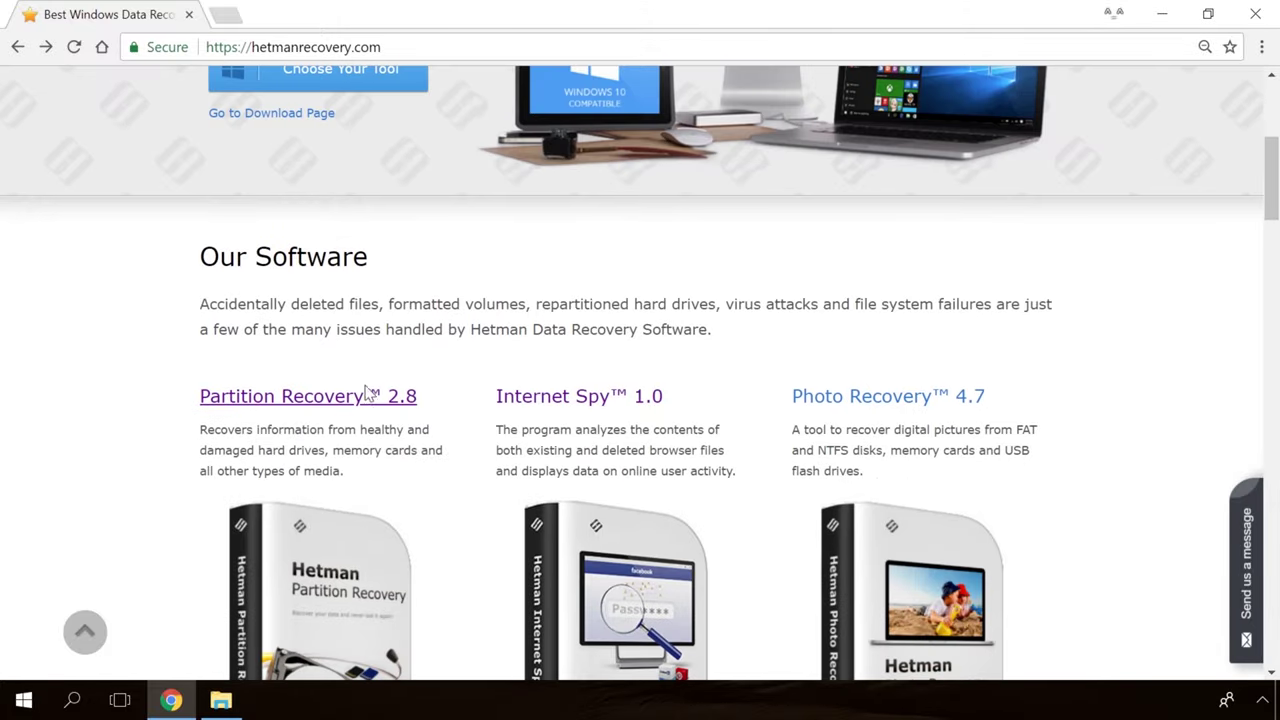
pyautogui.click(367, 394)
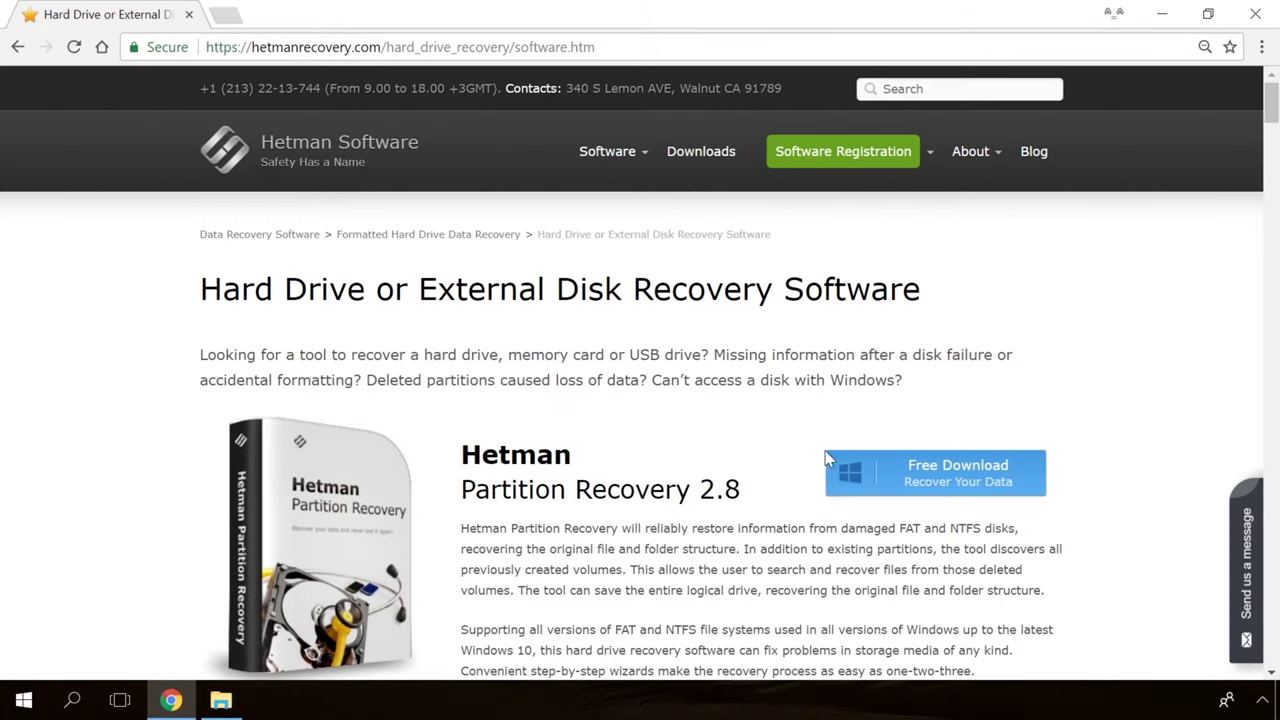
pyautogui.click(921, 472)
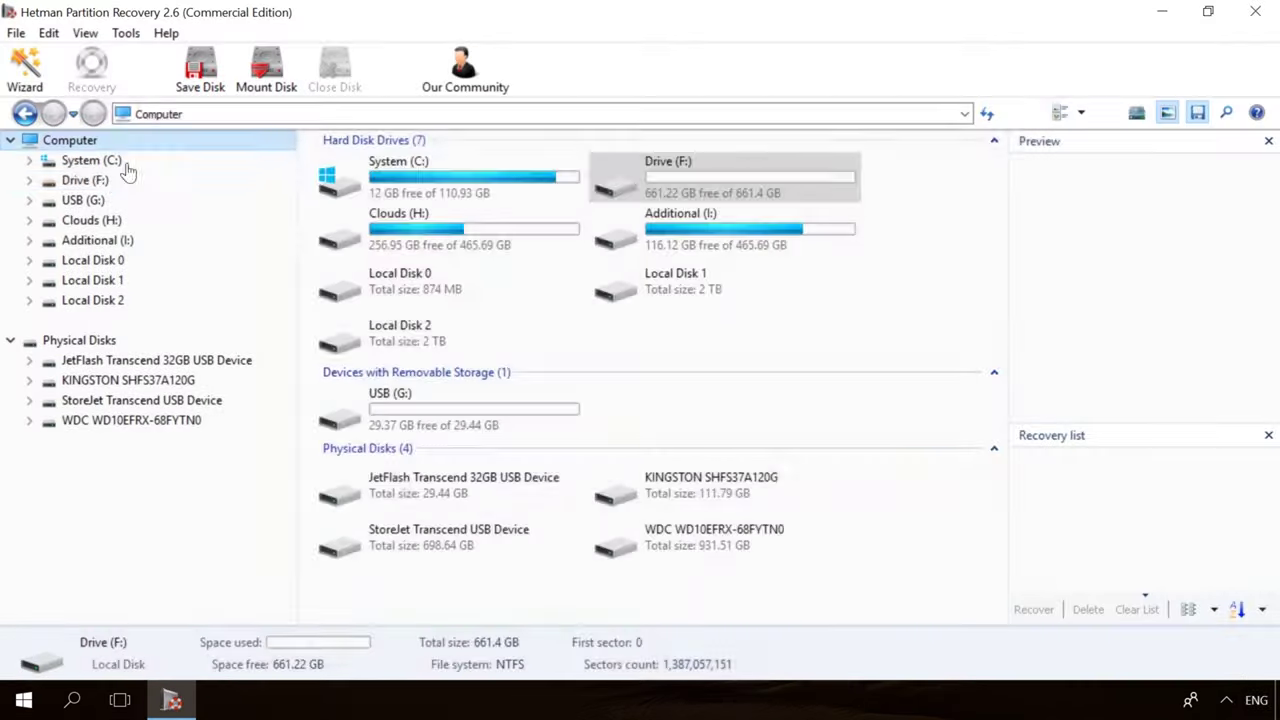
# - Fast-scan Drive (F:) and recover the deleted video 856071704.mp4
pyautogui.doubleClick(126, 178)
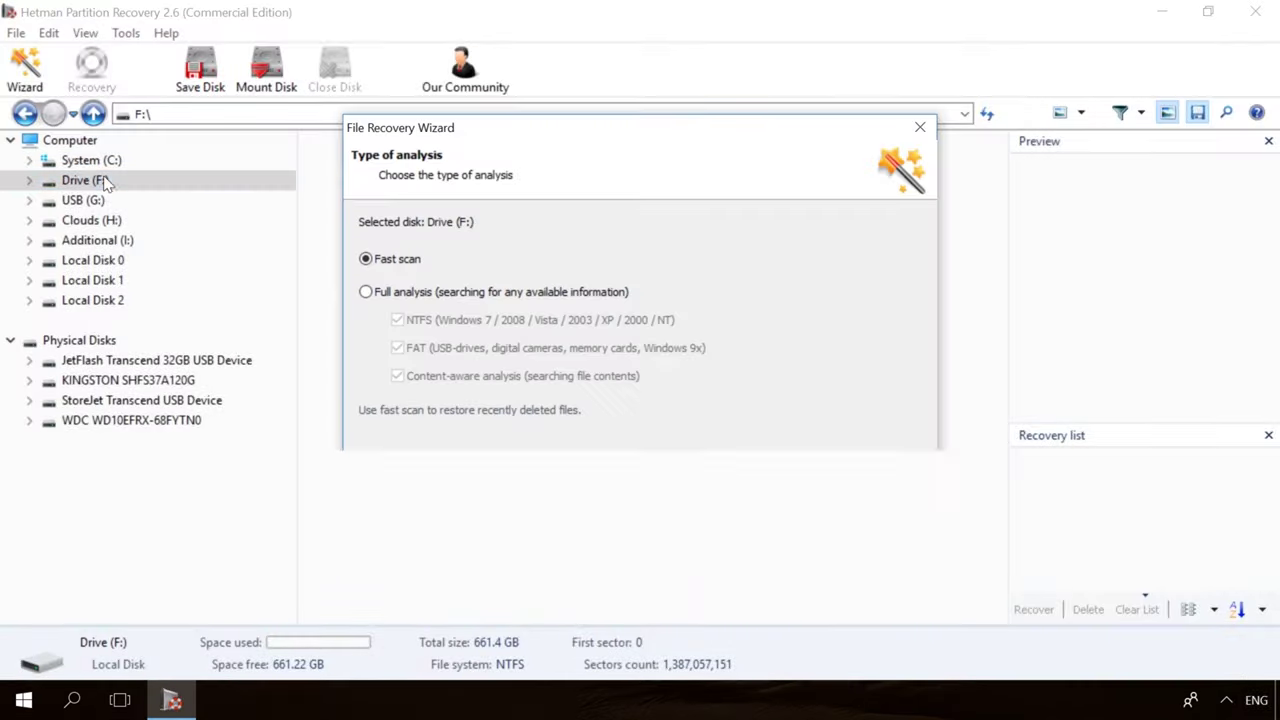
pyautogui.click(800, 545)
pyautogui.click(800, 545)
pyautogui.click(805, 178)
pyautogui.click(900, 165)
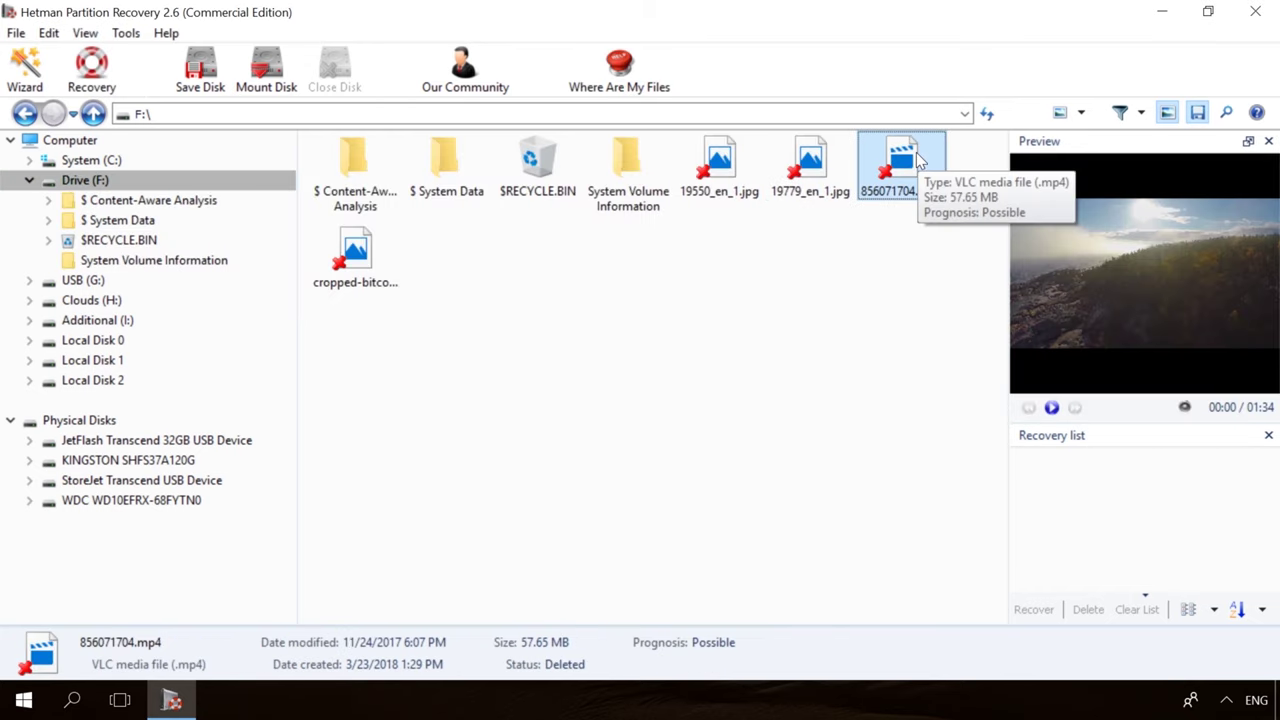
pyautogui.click(92, 68)
pyautogui.click(767, 535)
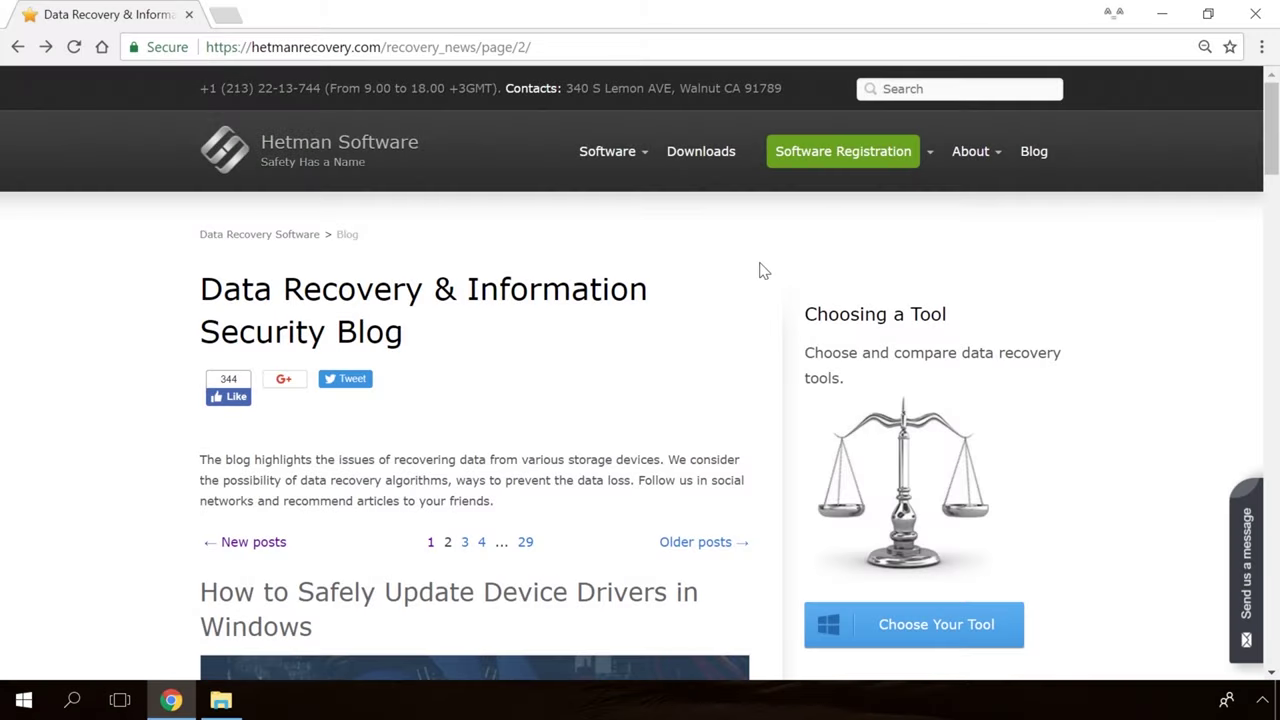
# - Browse the blog and open the 'Windows Detected a Hard Disk Problem' article
pyautogui.scroll(-15, 762, 270)
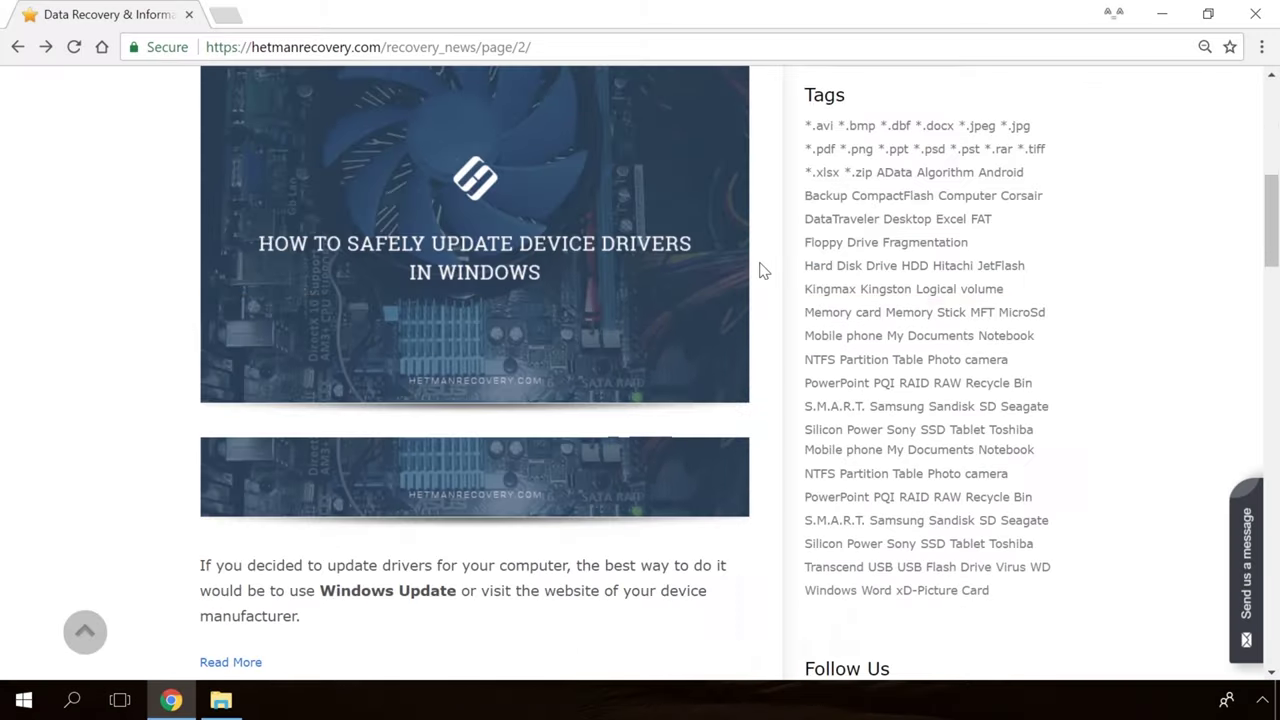
pyautogui.scroll(-15, 762, 270)
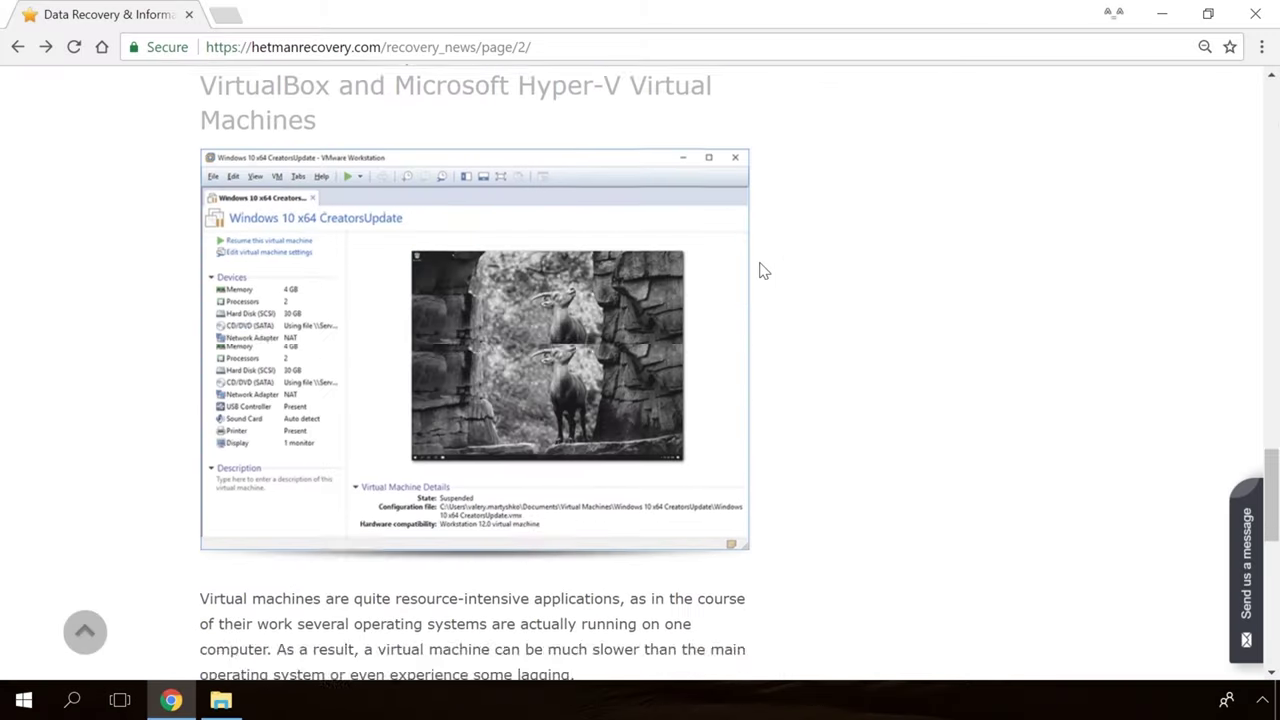
pyautogui.scroll(6, 762, 270)
pyautogui.scroll(12, 762, 270)
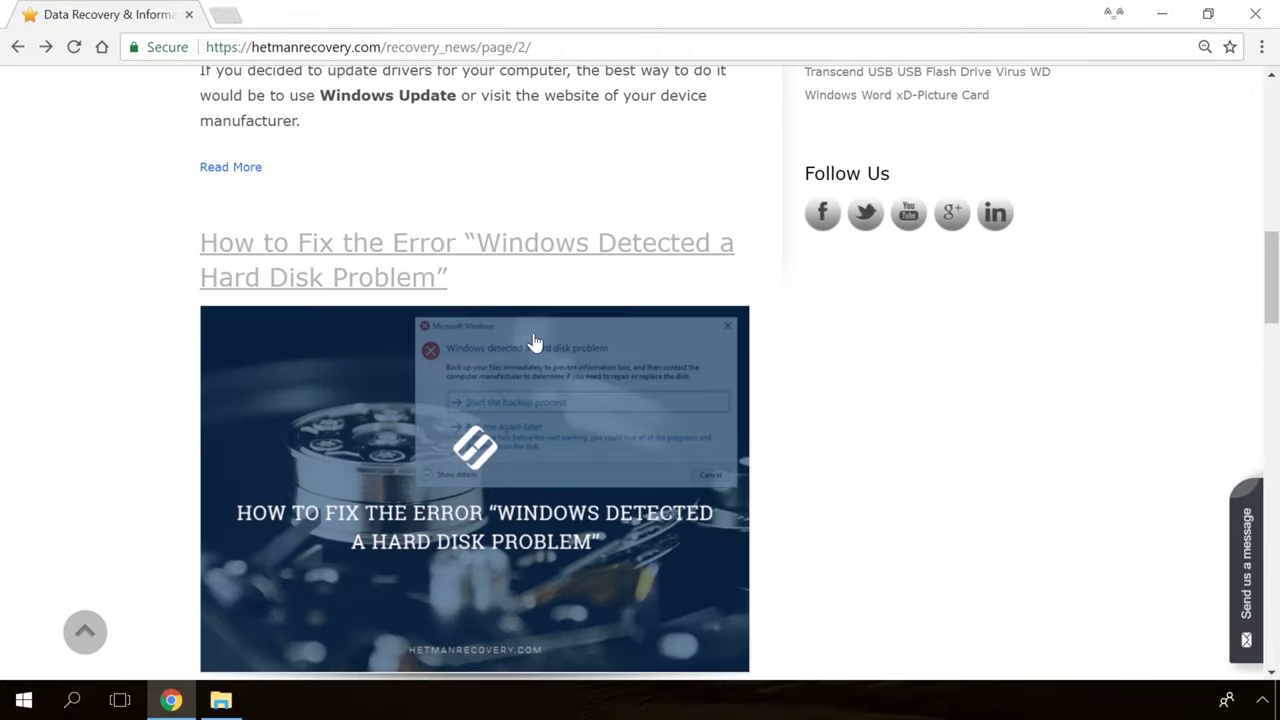
pyautogui.click(487, 360)
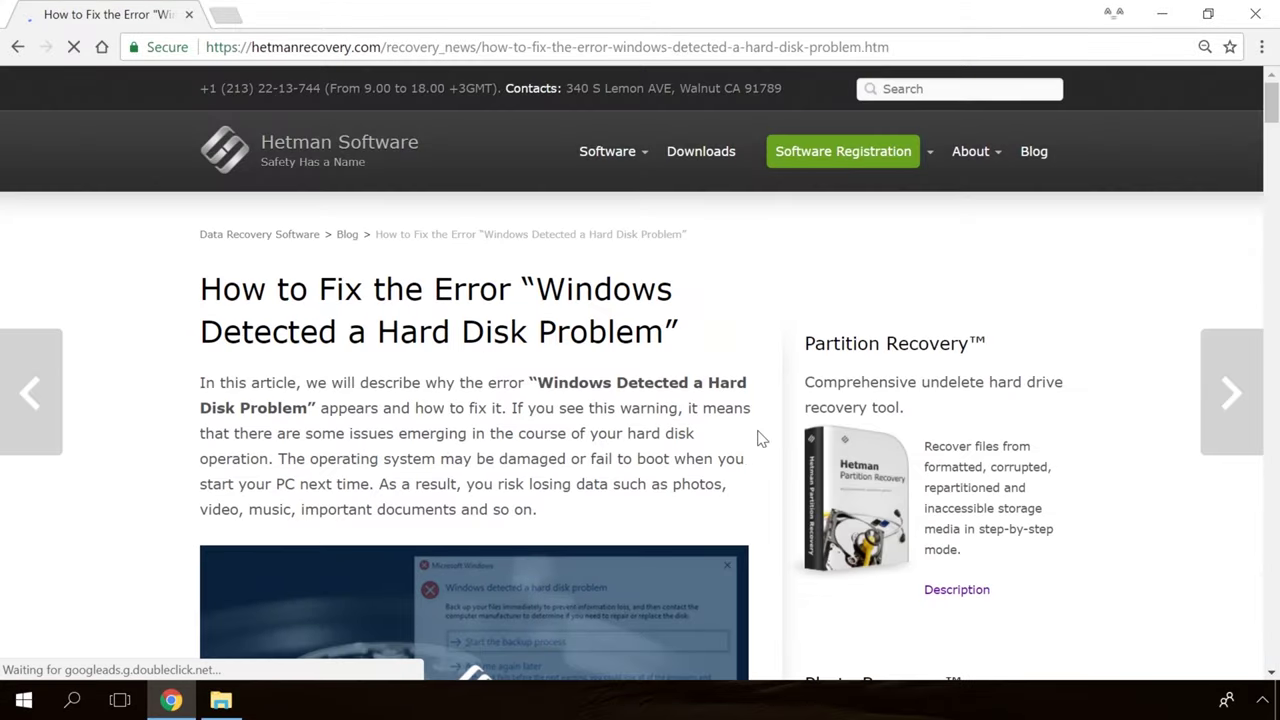
# - Start a message to the site reading 'Hello' in the Send us a message form
pyautogui.scroll(-20, 760, 438)
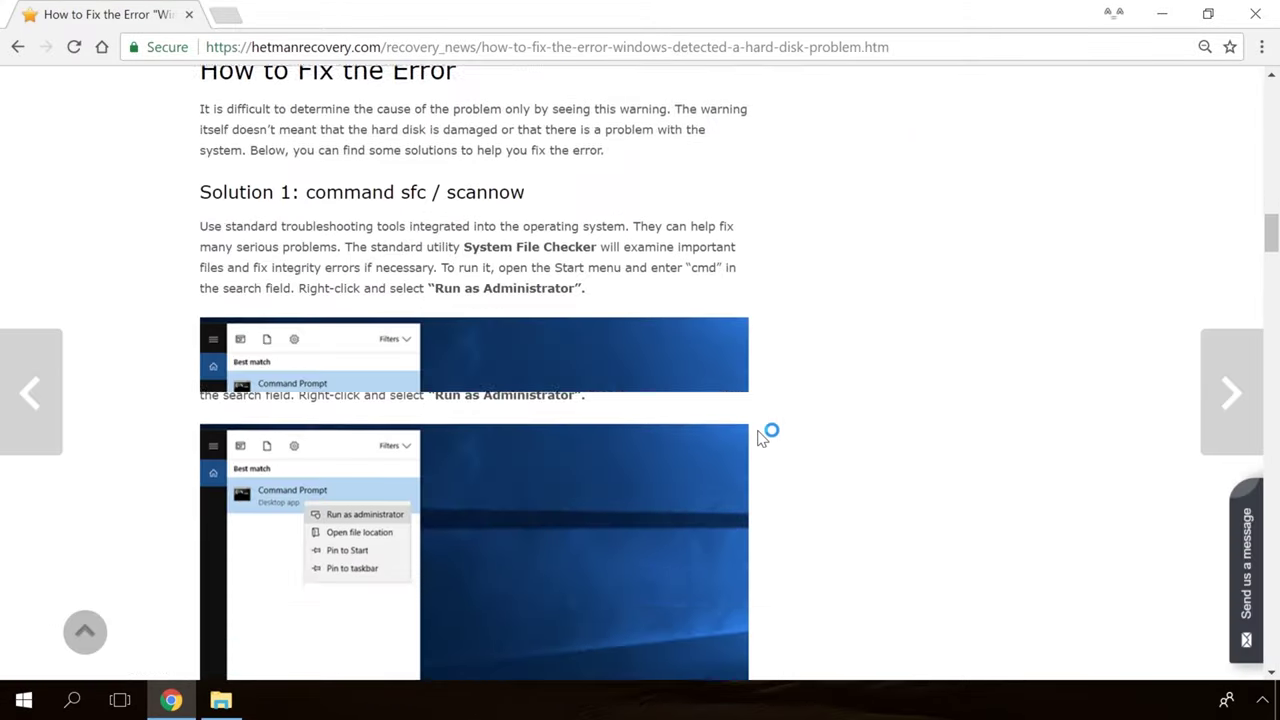
pyautogui.scroll(-8, 760, 437)
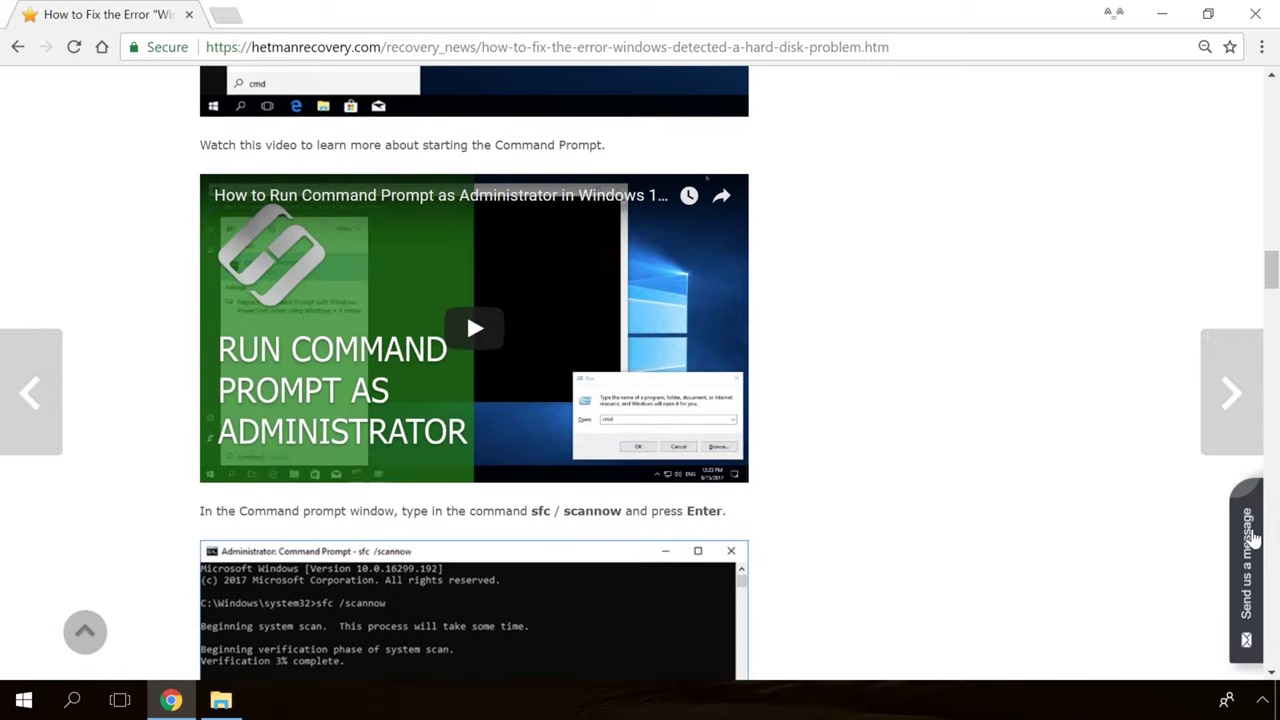
pyautogui.click(1253, 540)
pyautogui.write('Hello')
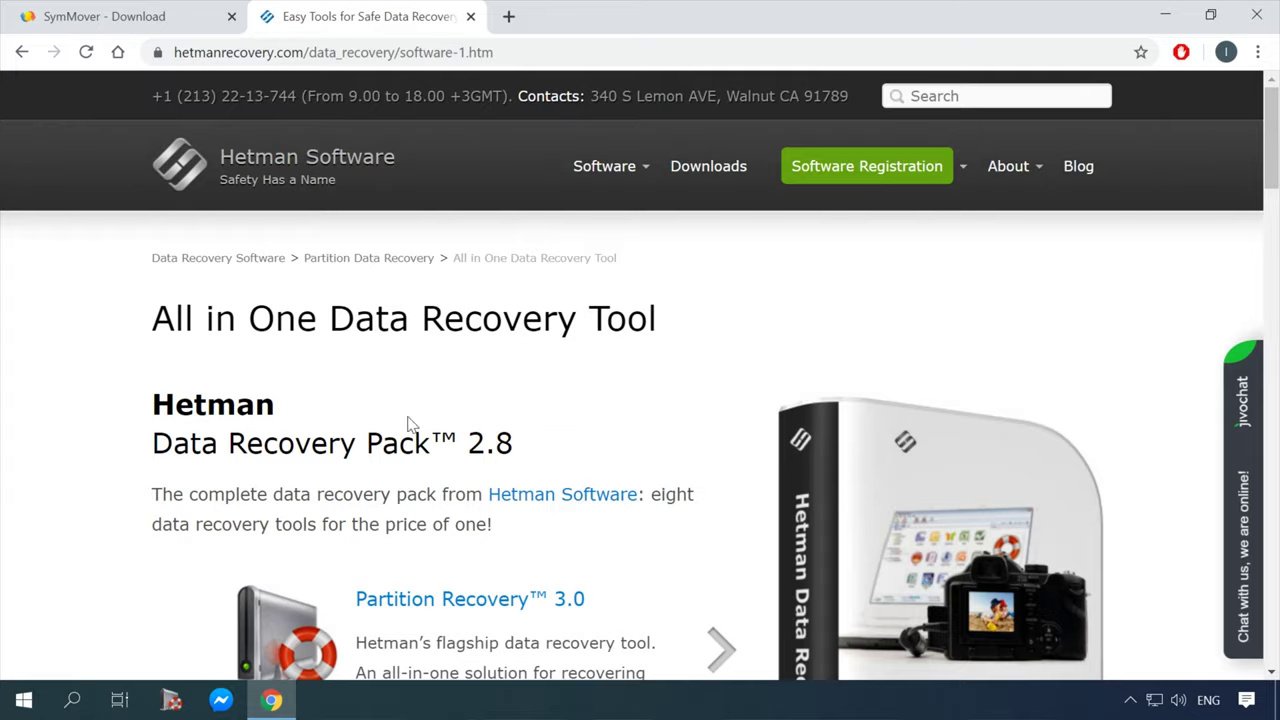
# - Download hetman_data_recovery_pack.exe with Free Download and run it from the download shelf
pyautogui.scroll(-4, 416, 427)
pyautogui.click(291, 561)
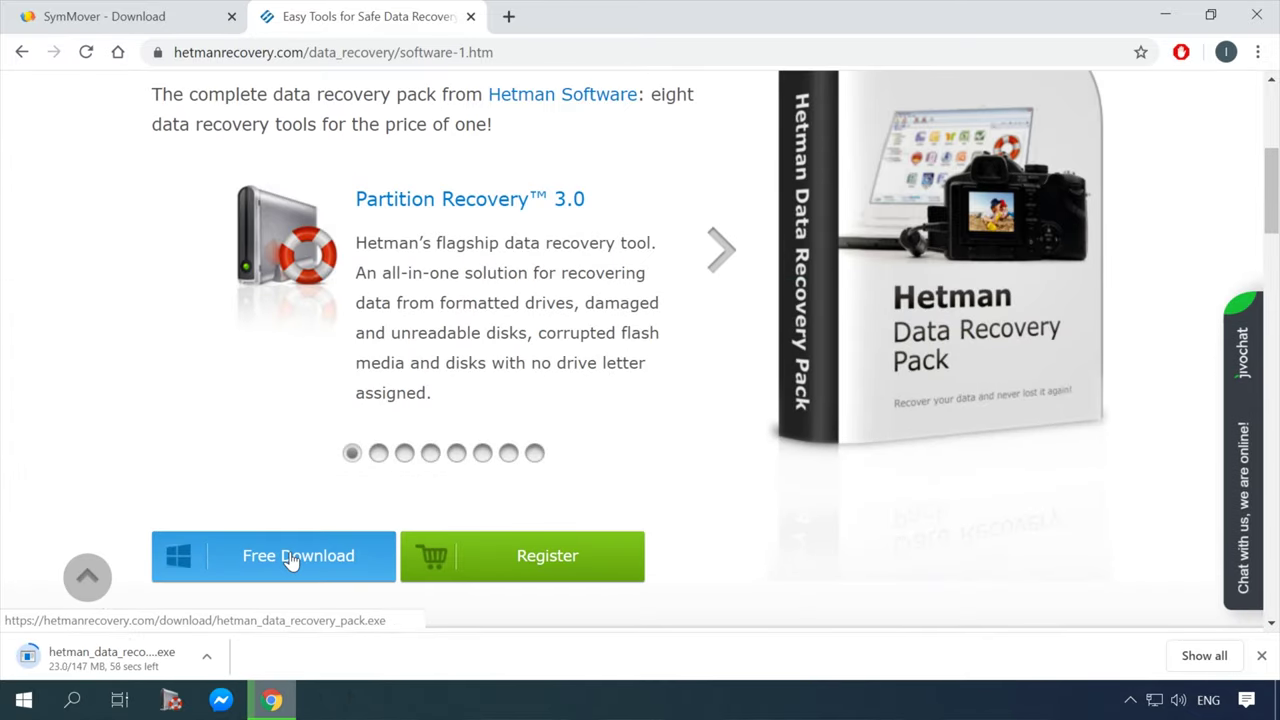
pyautogui.click(133, 651)
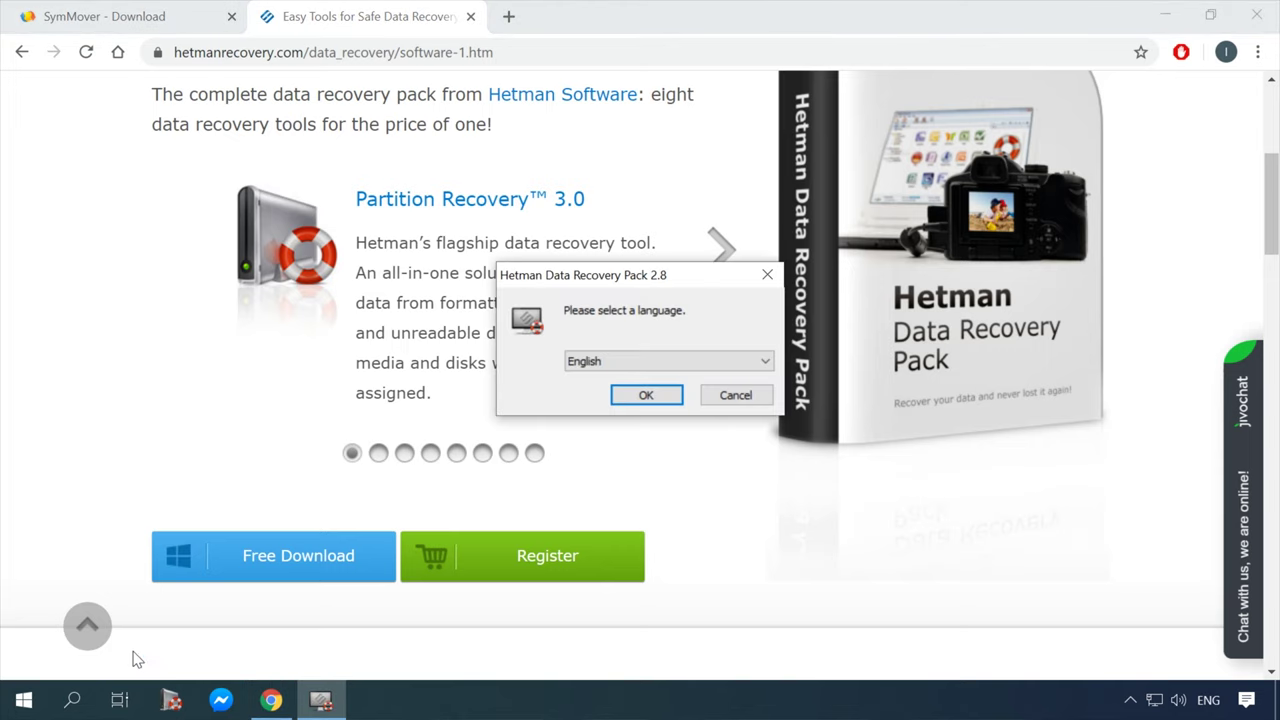
# - Choose English as the setup language and accept the license agreement
pyautogui.click(672, 400)
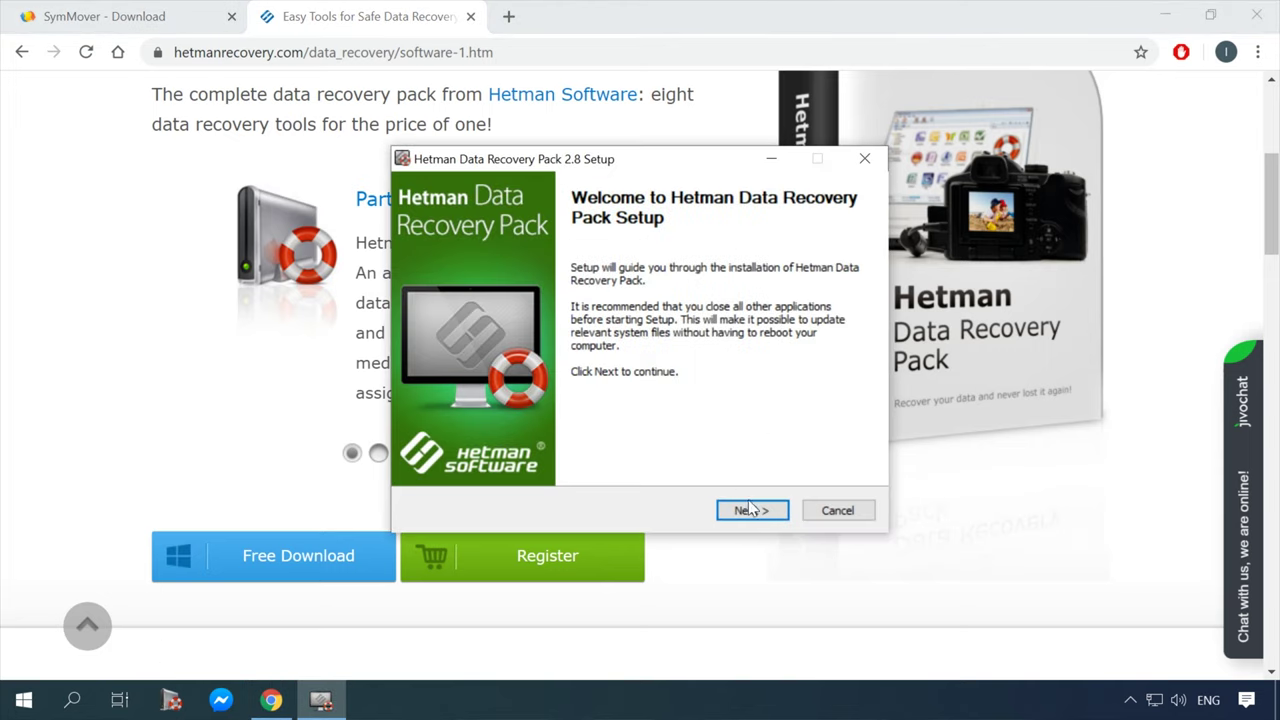
pyautogui.click(752, 510)
pyautogui.click(752, 510)
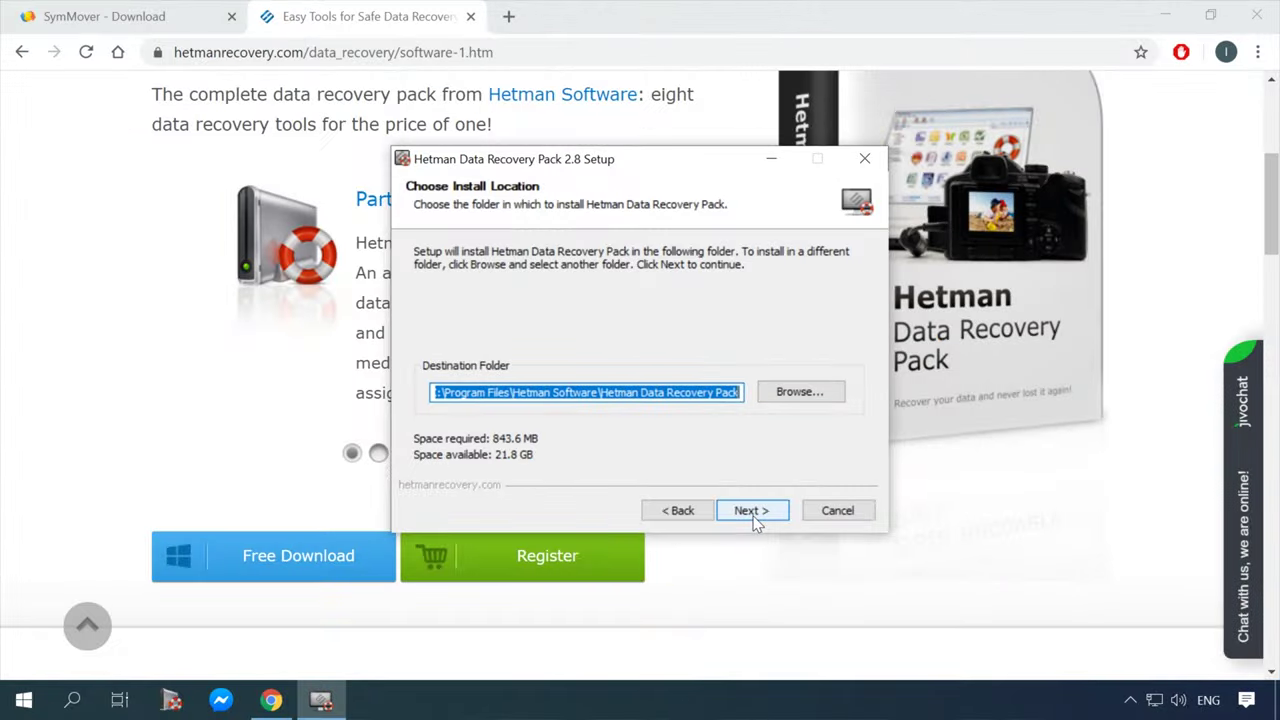
# - Change the install folder to D:\Hetman Data Recovery Pack and start the installation
pyautogui.click(735, 396)
pyautogui.press('Home')
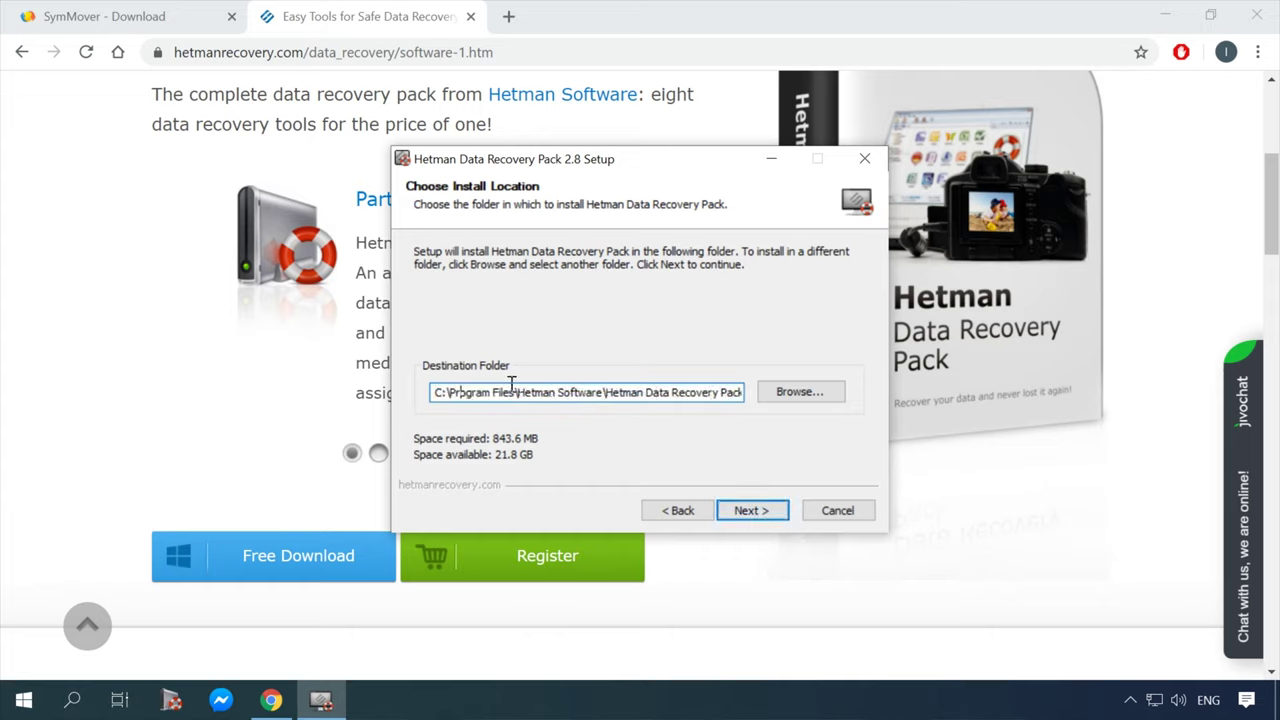
pyautogui.click(791, 390)
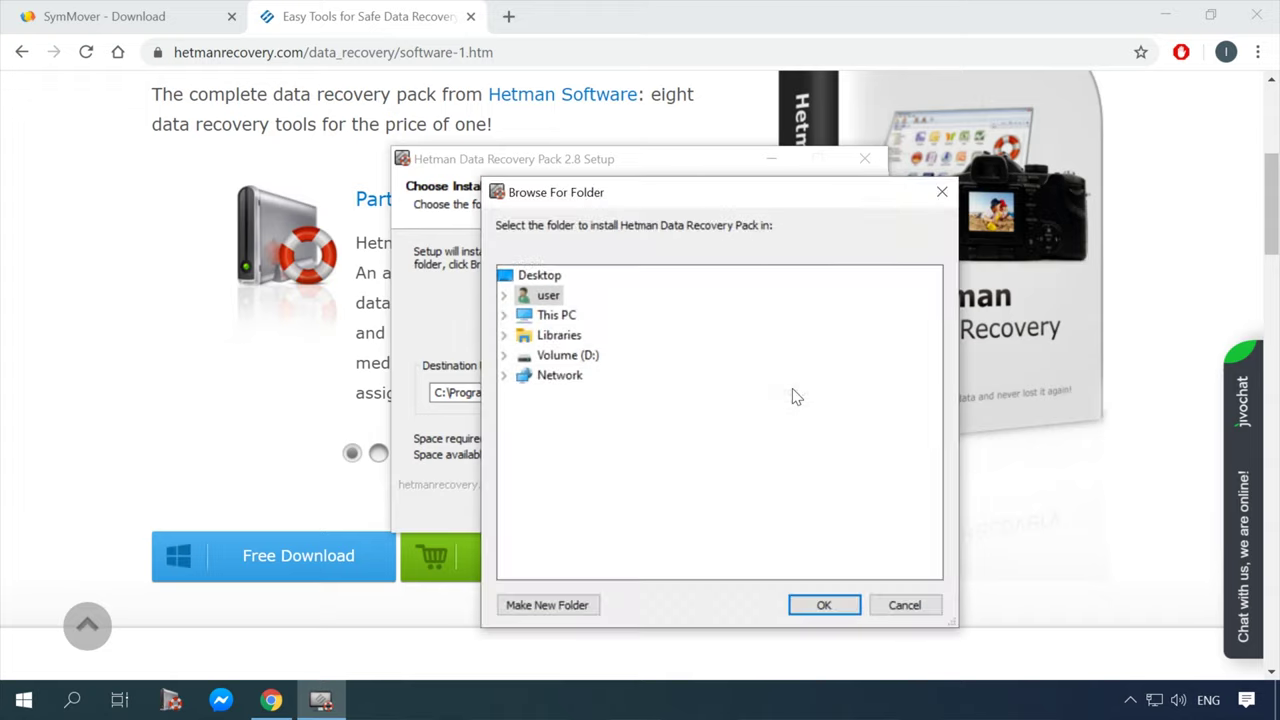
pyautogui.click(550, 357)
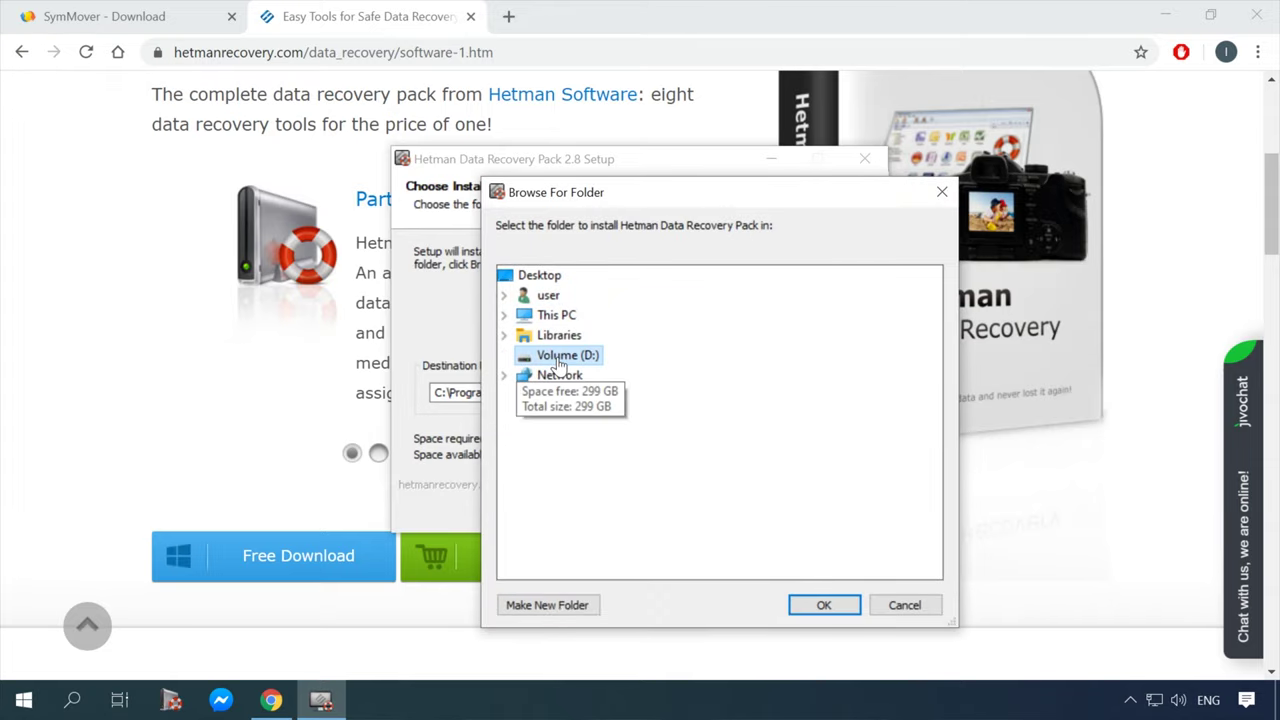
pyautogui.click(825, 606)
pyautogui.tripleClick(607, 393)
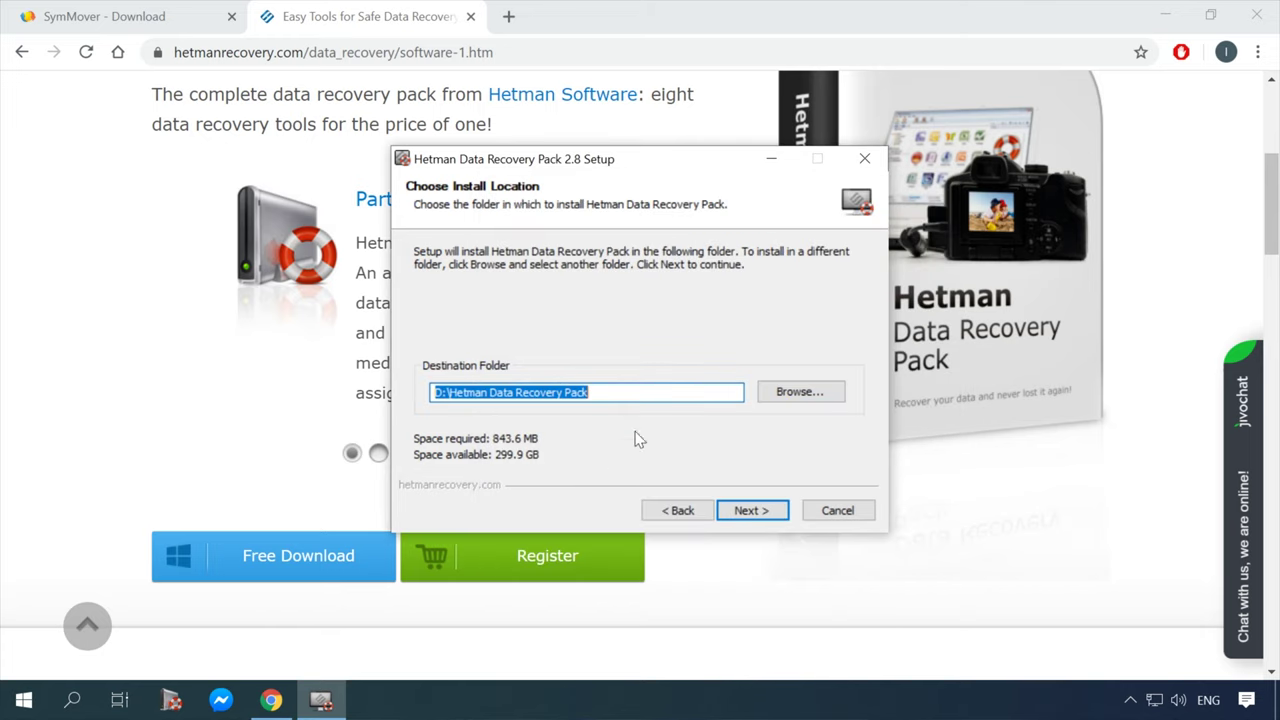
pyautogui.click(747, 512)
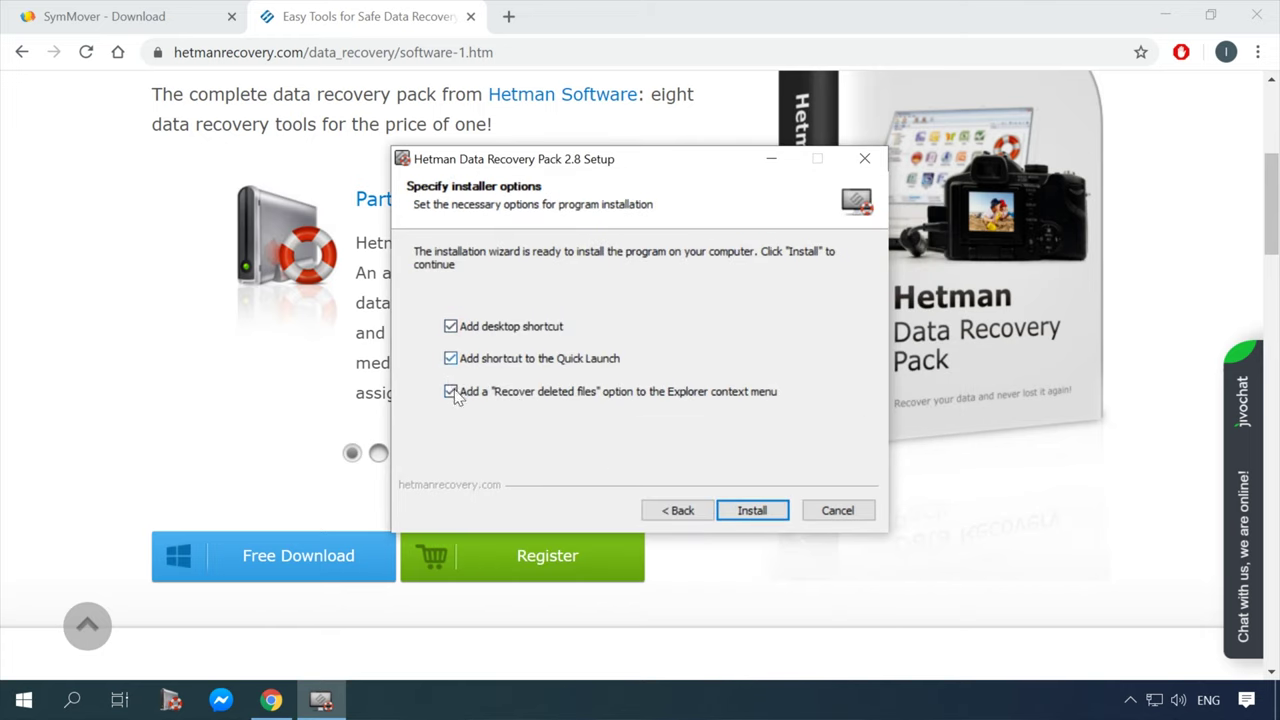
pyautogui.click(757, 512)
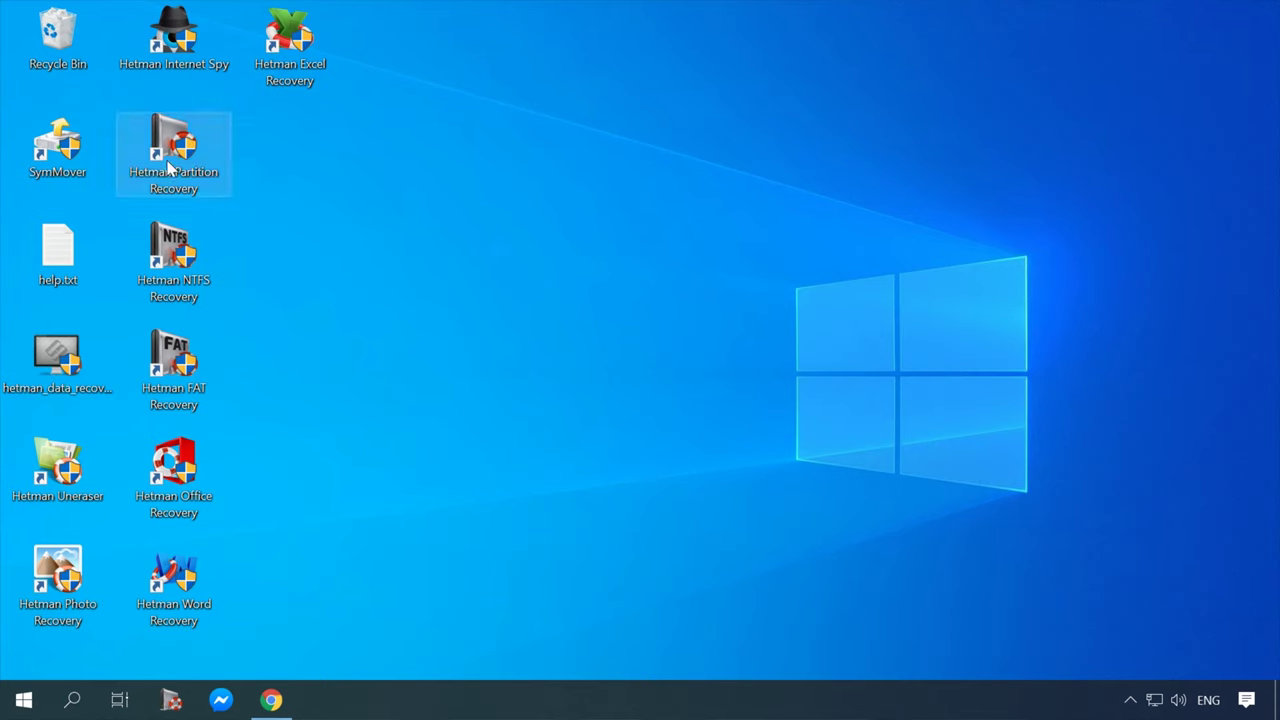
# - Inspect the install path in the Partition Recovery shortcut's Target and Start in fields
pyautogui.rightClick(173, 155)
pyautogui.click(258, 515)
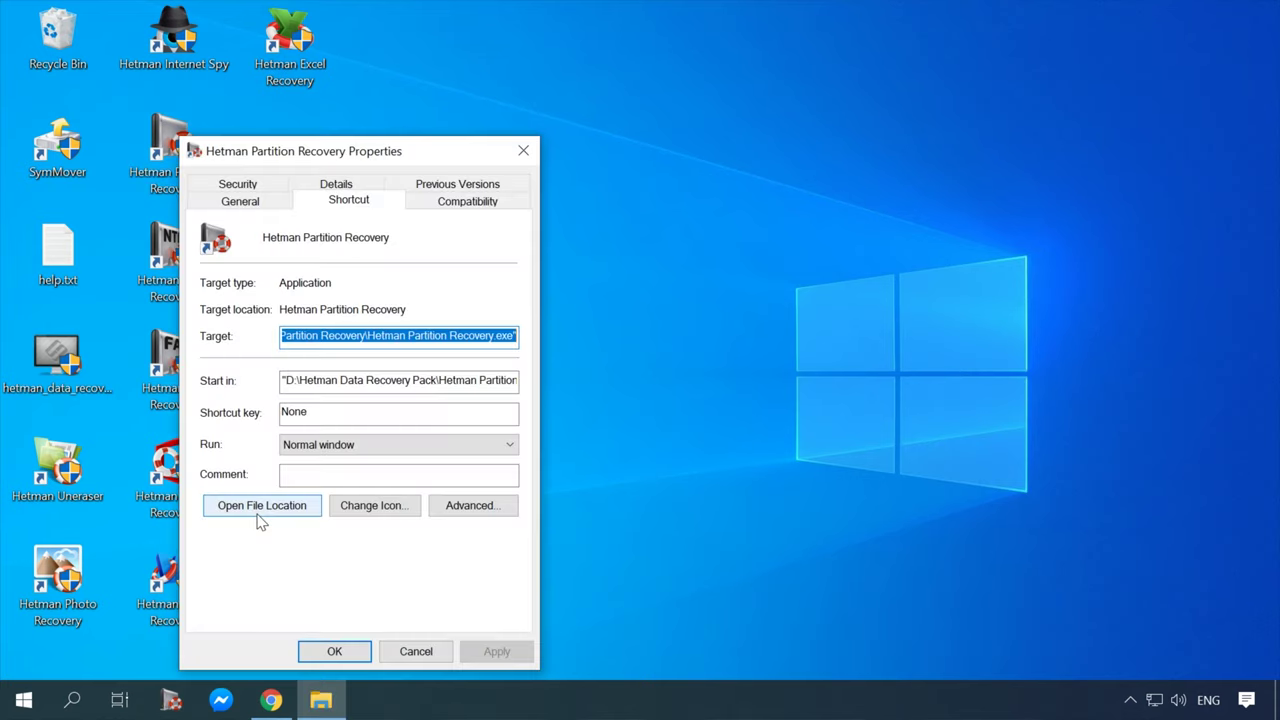
pyautogui.click(306, 380)
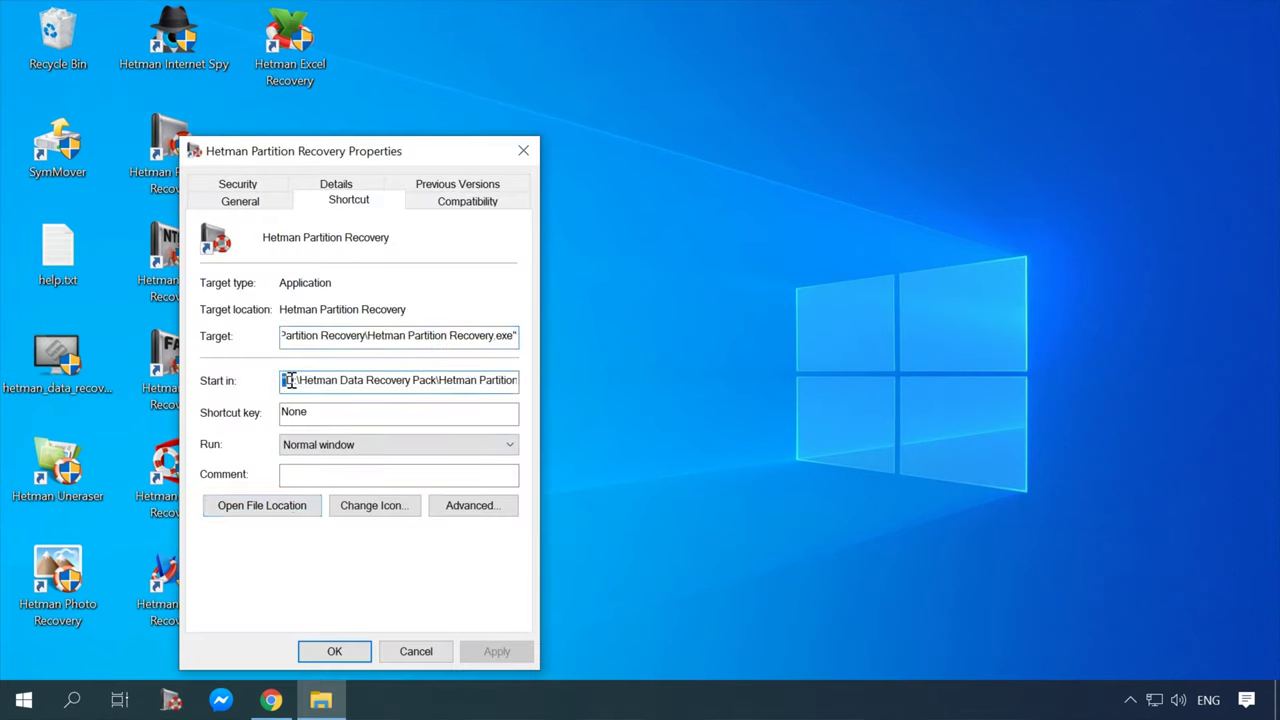
pyautogui.press('Home')
pyautogui.click(365, 338)
pyautogui.press('Left')
pyautogui.press('Left')
pyautogui.press('Left')
pyautogui.press('Left')
pyautogui.press('Left')
pyautogui.press('Left')
pyautogui.press('Left')
pyautogui.press('Left')
pyautogui.press('Left')
pyautogui.press('Left')
pyautogui.press('Left')
pyautogui.press('Left')
pyautogui.press('Left')
pyautogui.press('Left')
pyautogui.press('Left')
pyautogui.press('Left')
pyautogui.press('Left')
pyautogui.press('Left')
pyautogui.press('Left')
pyautogui.press('Left')
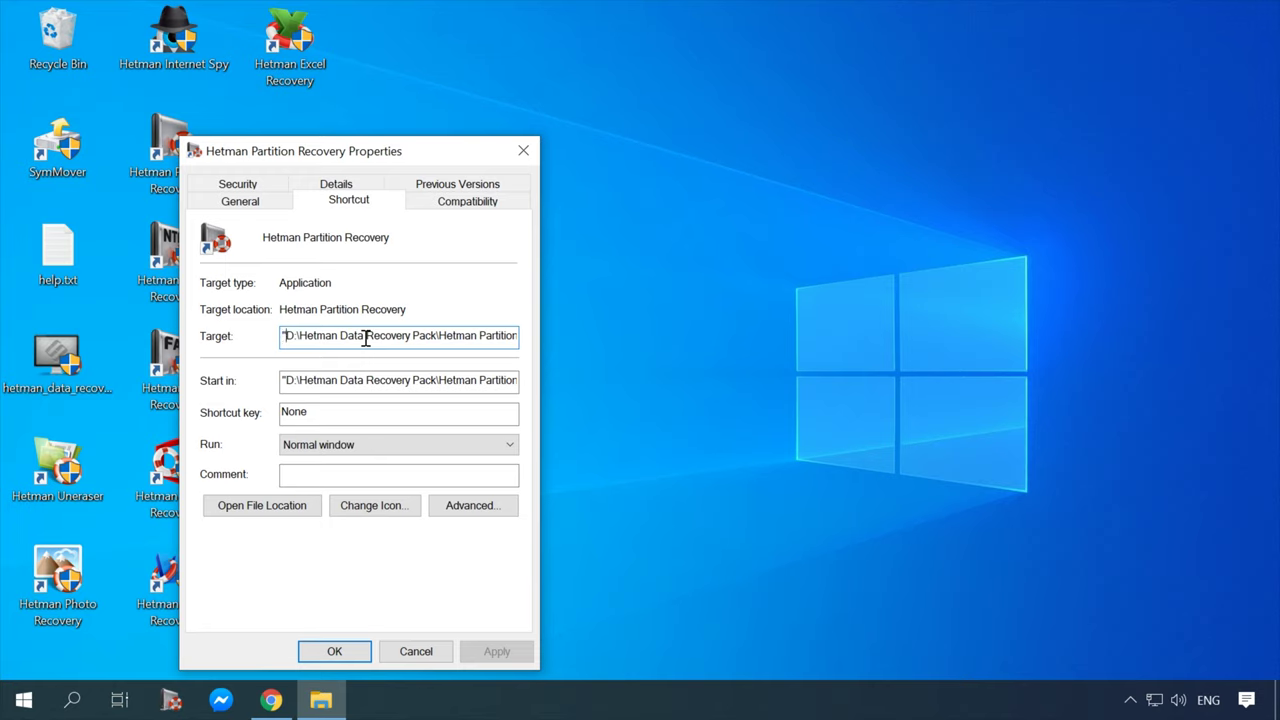
pyautogui.moveTo(434, 338); pyautogui.dragTo(262, 342)
pyautogui.moveTo(438, 384); pyautogui.dragTo(284, 386)
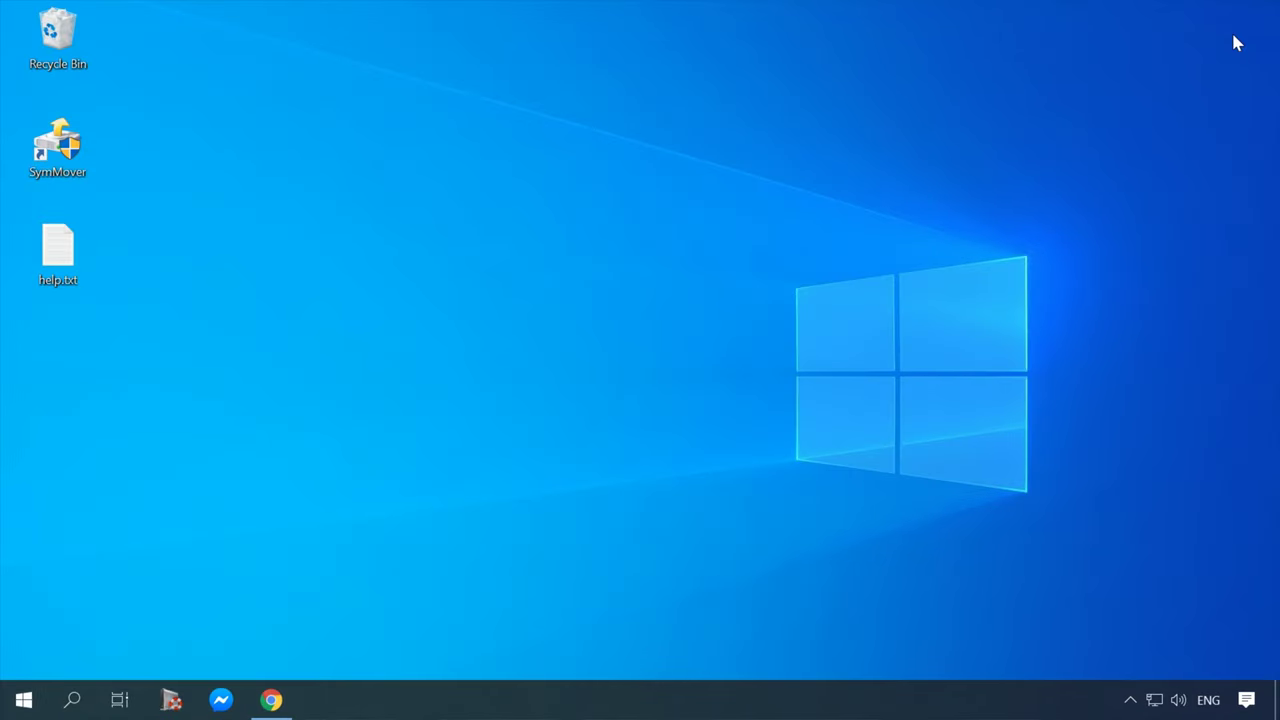
# - Launch cmd as administrator from Windows Search, then open File Explorer with Win+E
pyautogui.click(77, 700)
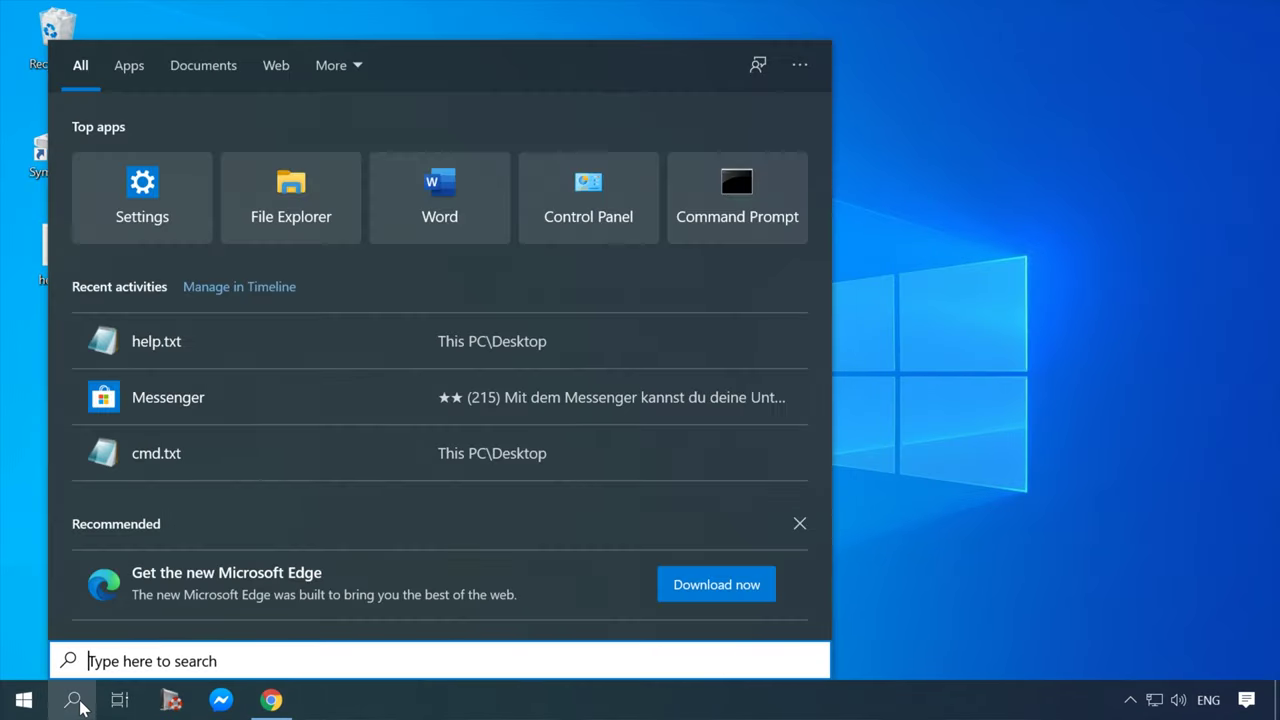
pyautogui.write('cmd')
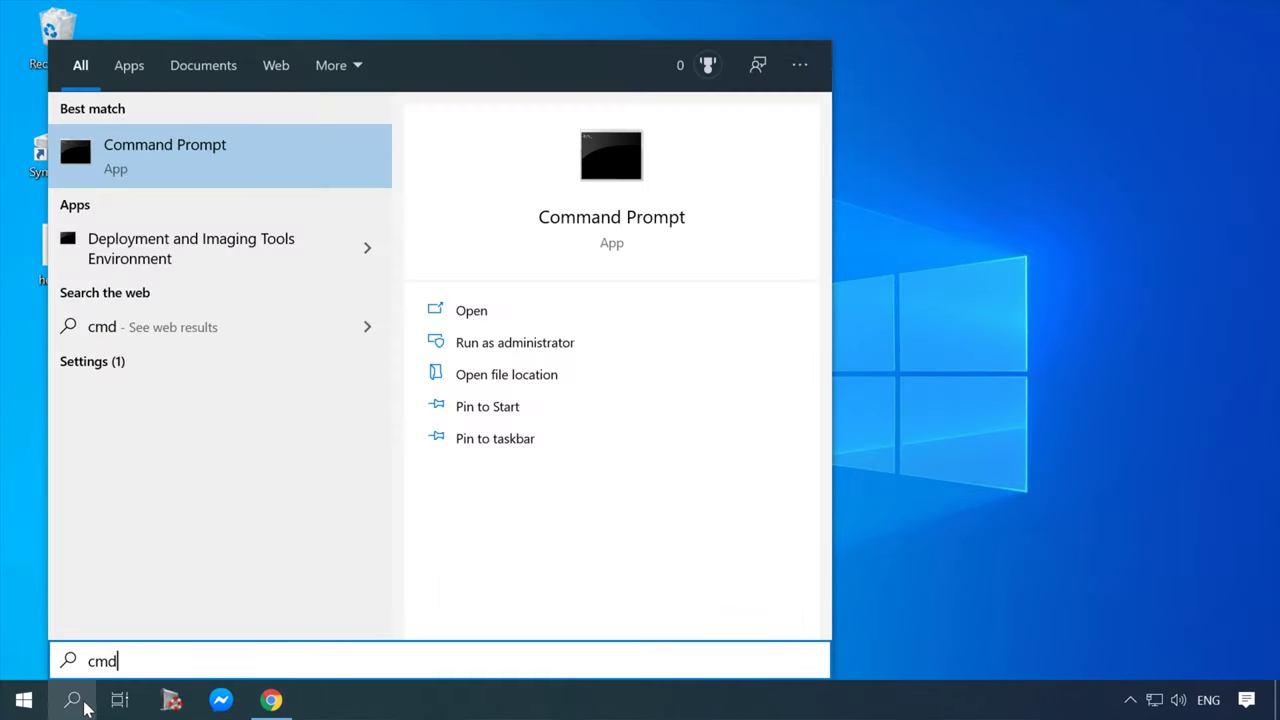
pyautogui.click(523, 344)
pyautogui.moveTo(392, 45); pyautogui.dragTo(461, 51)
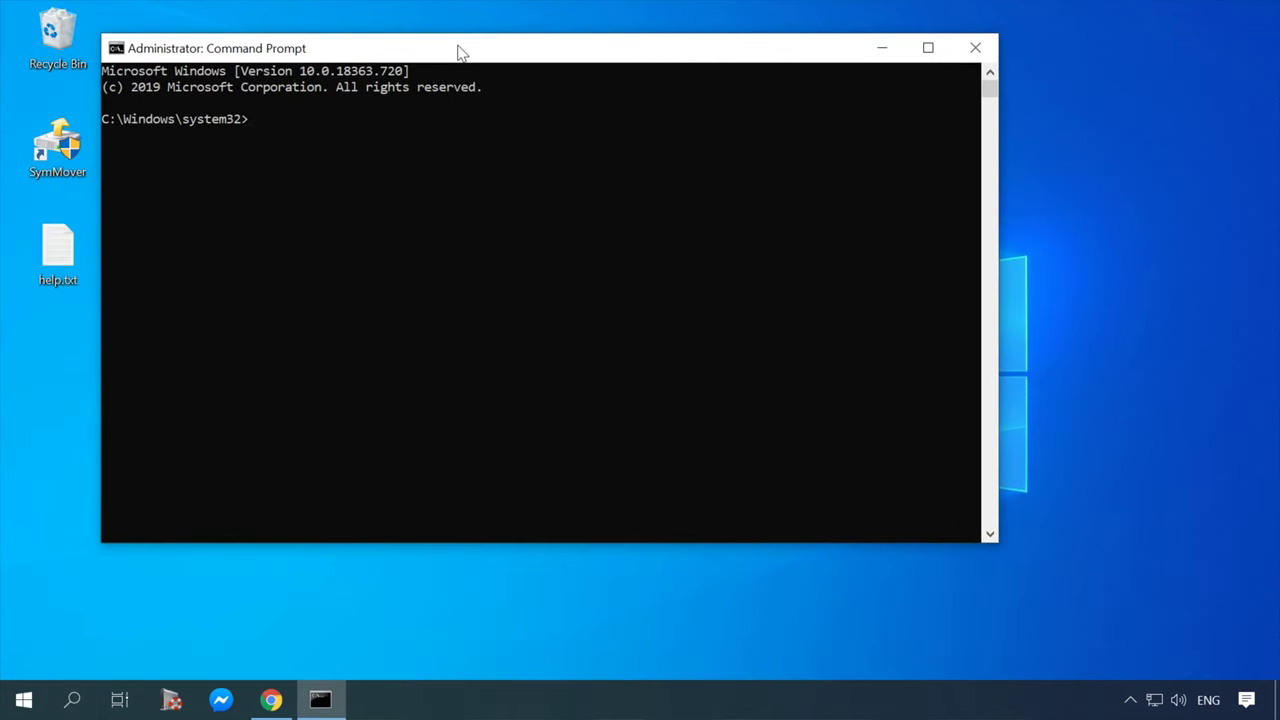
pyautogui.press('super+e')
# - Go to C:\Program Files and copy its path from the address bar, then minimize Explorer
pyautogui.click(190, 304)
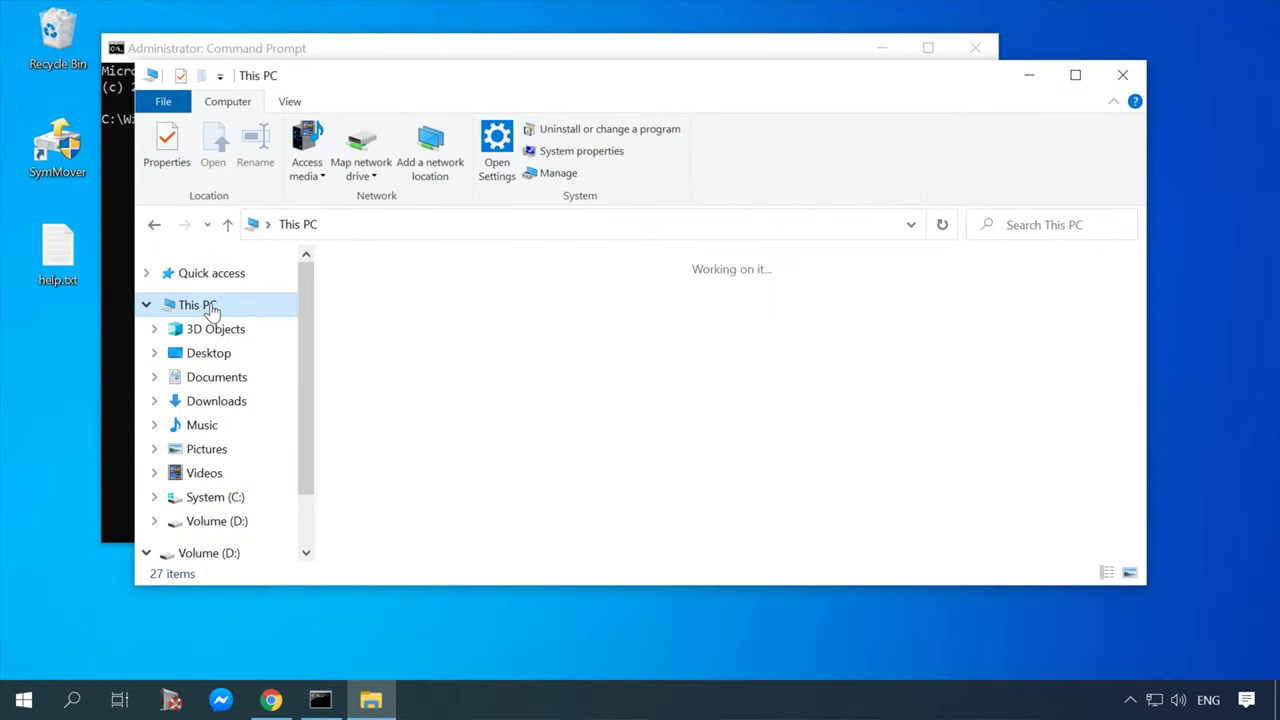
pyautogui.doubleClick(400, 425)
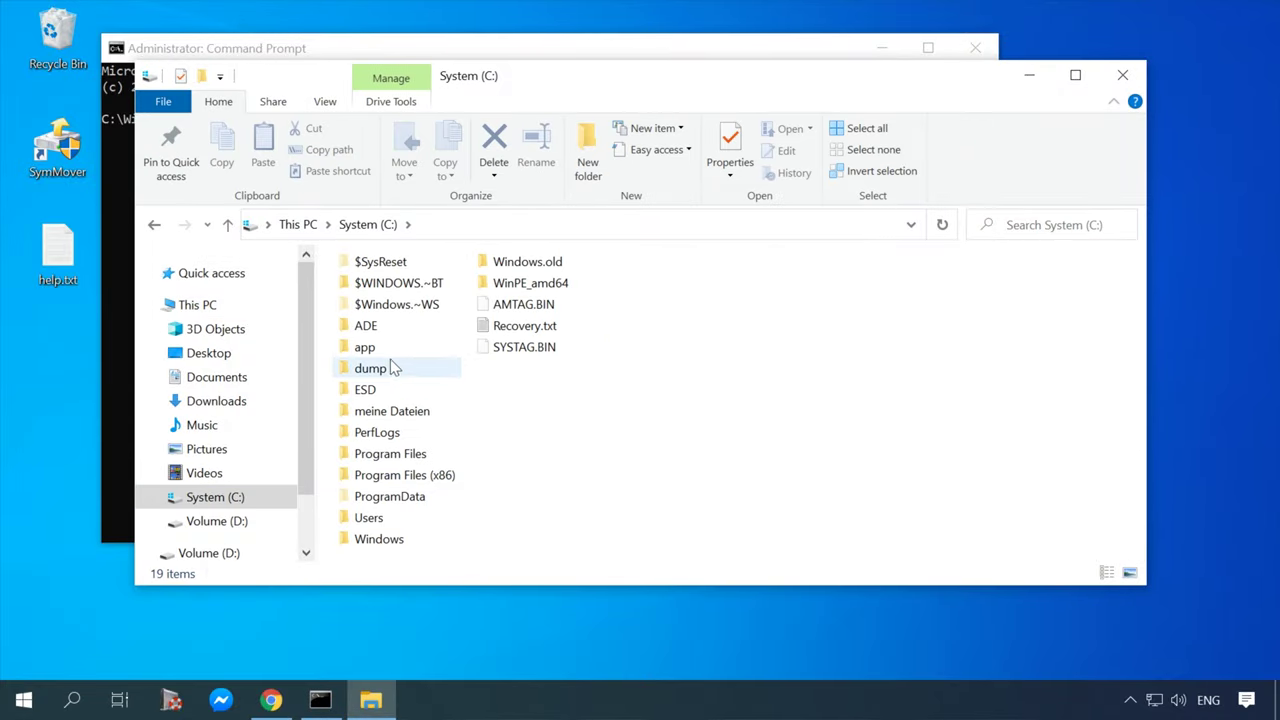
pyautogui.doubleClick(392, 455)
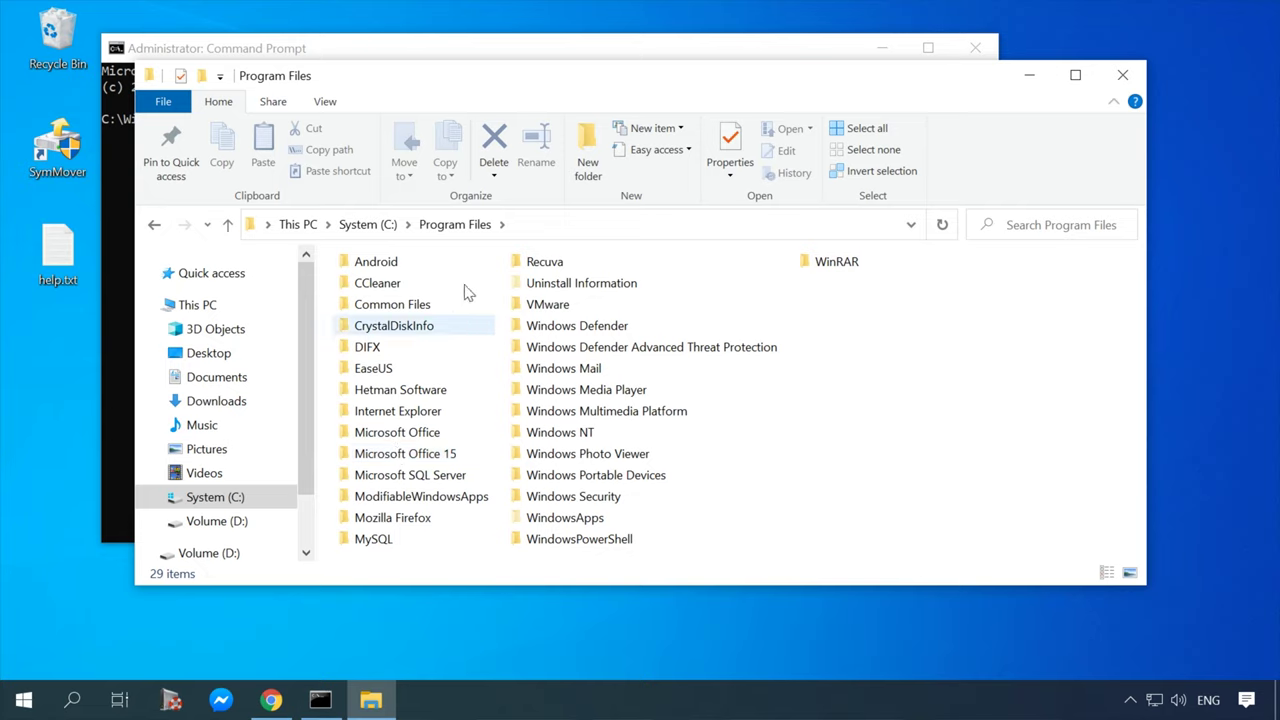
pyautogui.click(558, 228)
pyautogui.rightClick(338, 230)
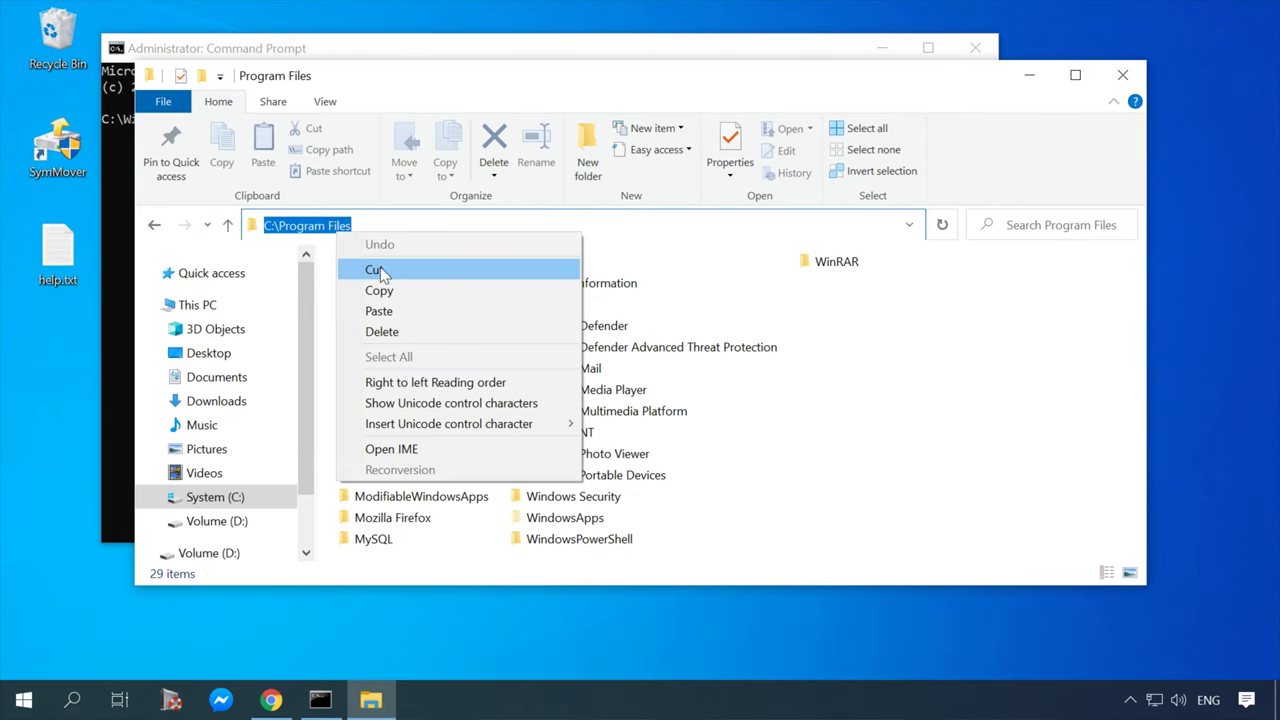
pyautogui.click(400, 291)
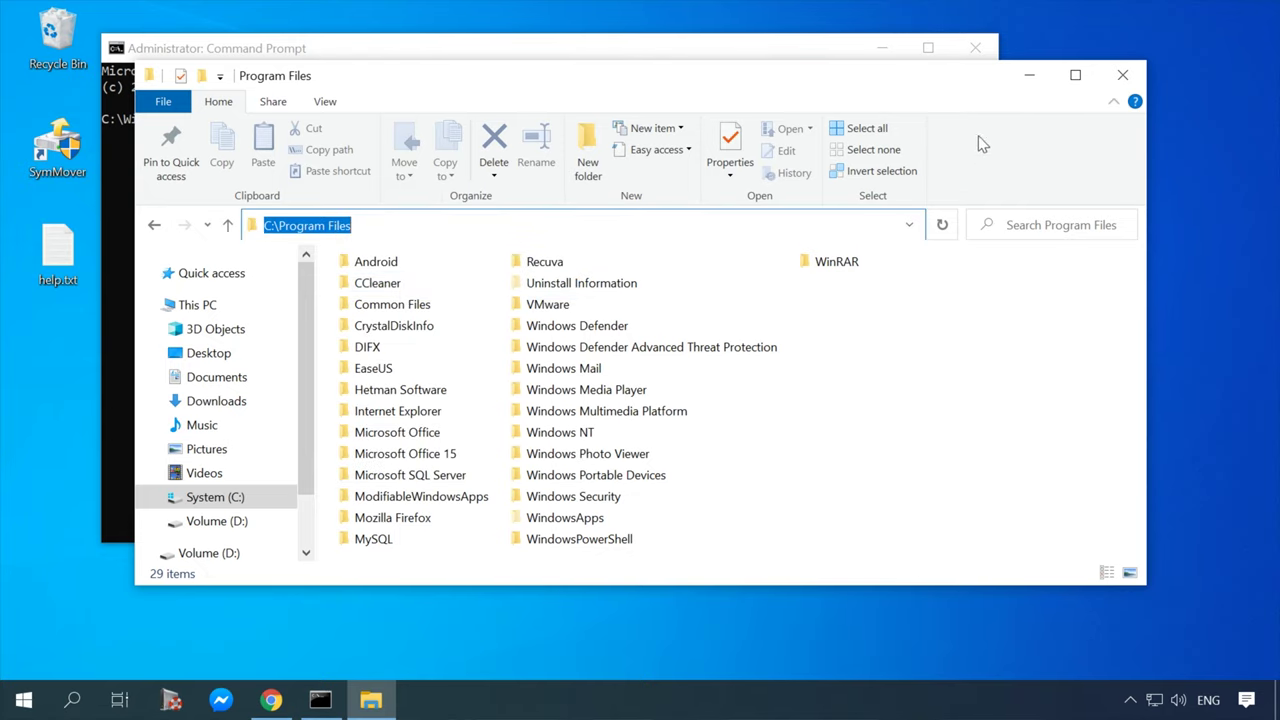
pyautogui.click(1026, 78)
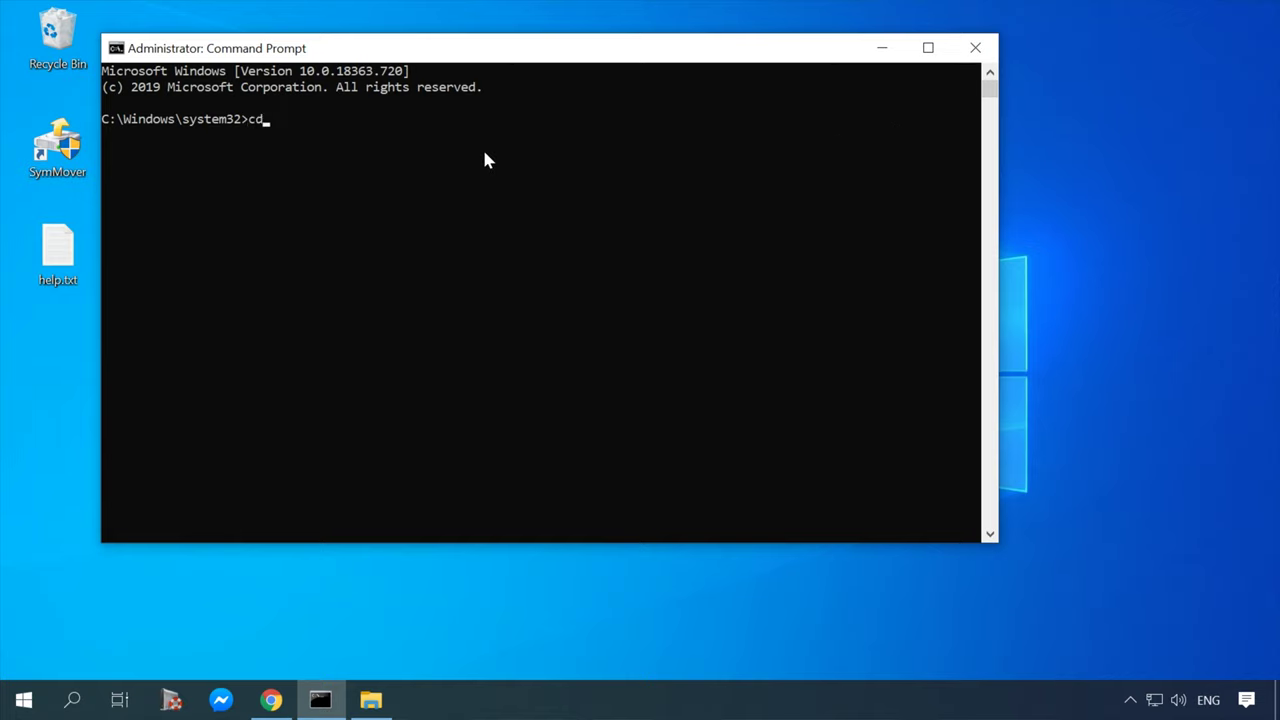
# - Run cd C:\Program Files in the administrator console
pyautogui.write('cd C:\\Program Files')
pyautogui.press('Return')
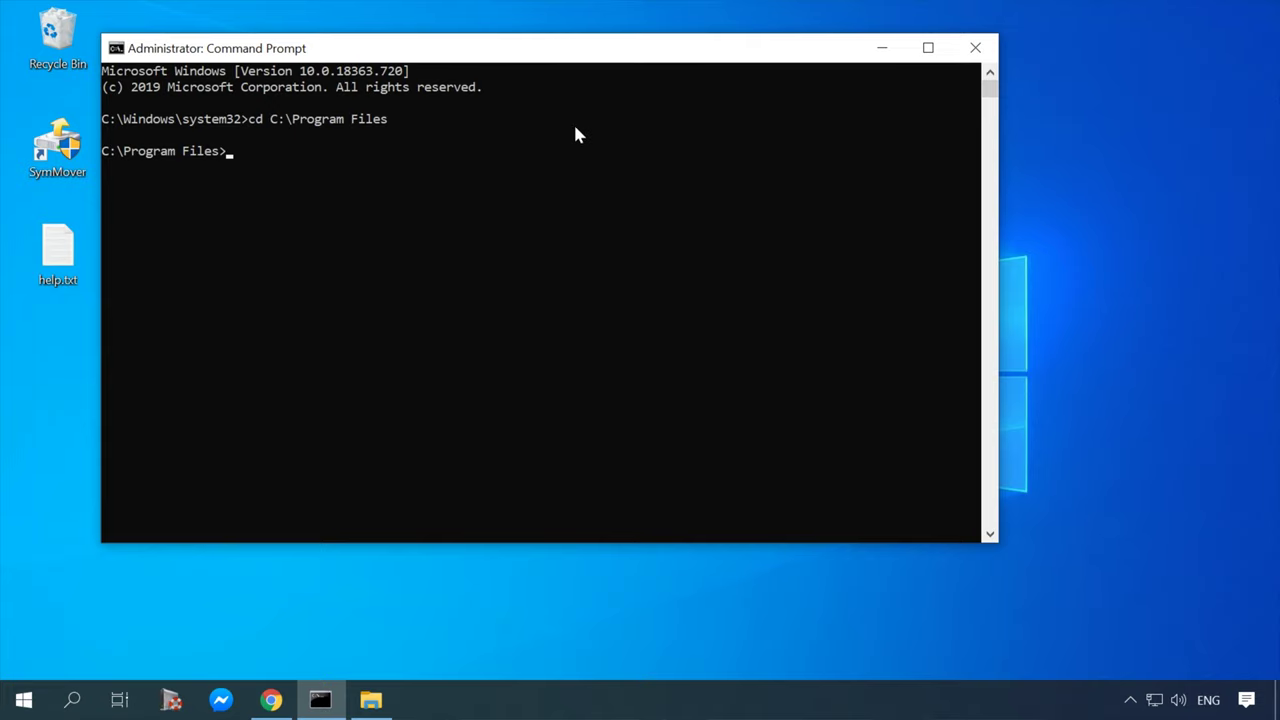
# - Cut the Hetman Software folder from Program Files and paste it onto Volume (D:), granting admin permission
pyautogui.click(374, 695)
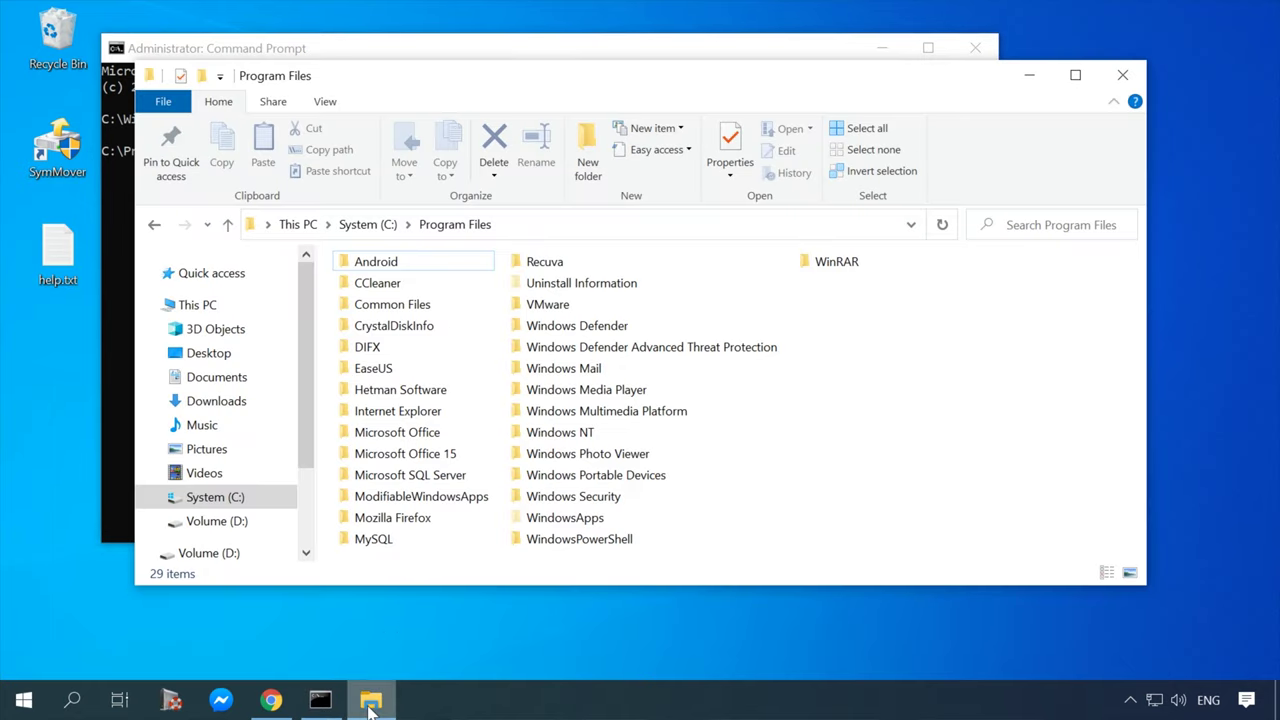
pyautogui.click(405, 395)
pyautogui.rightClick(399, 395)
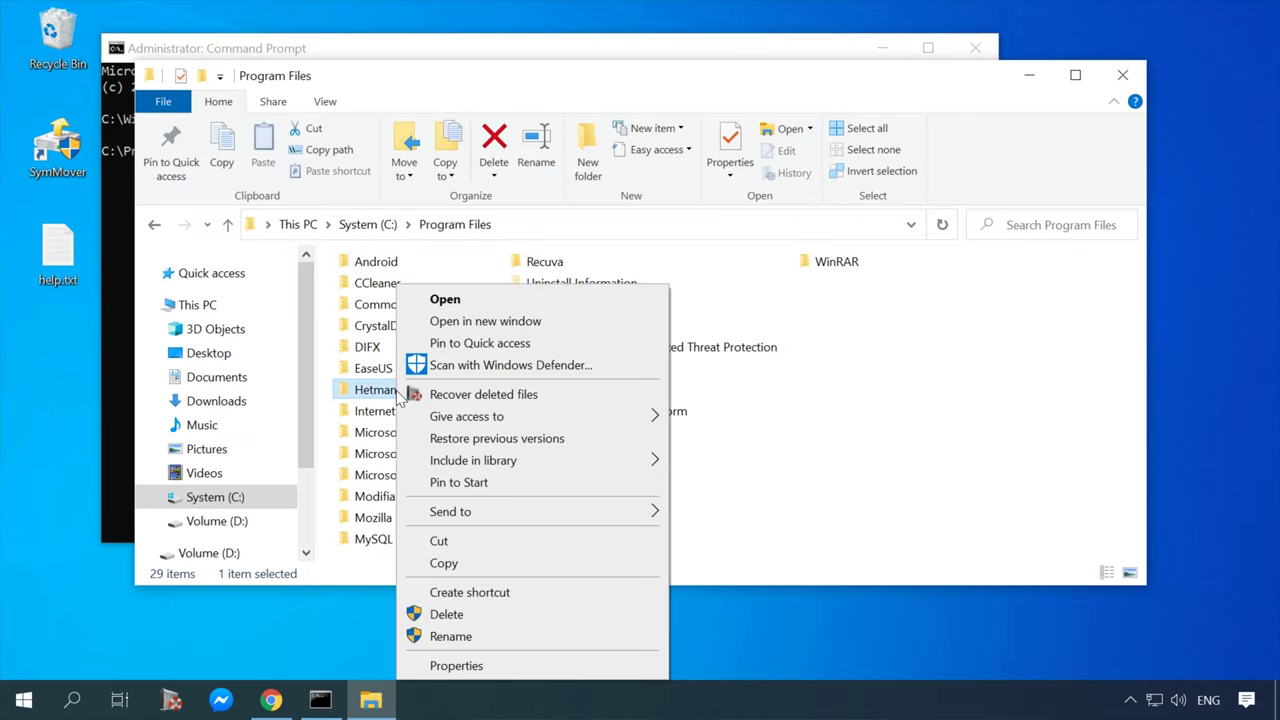
pyautogui.click(488, 550)
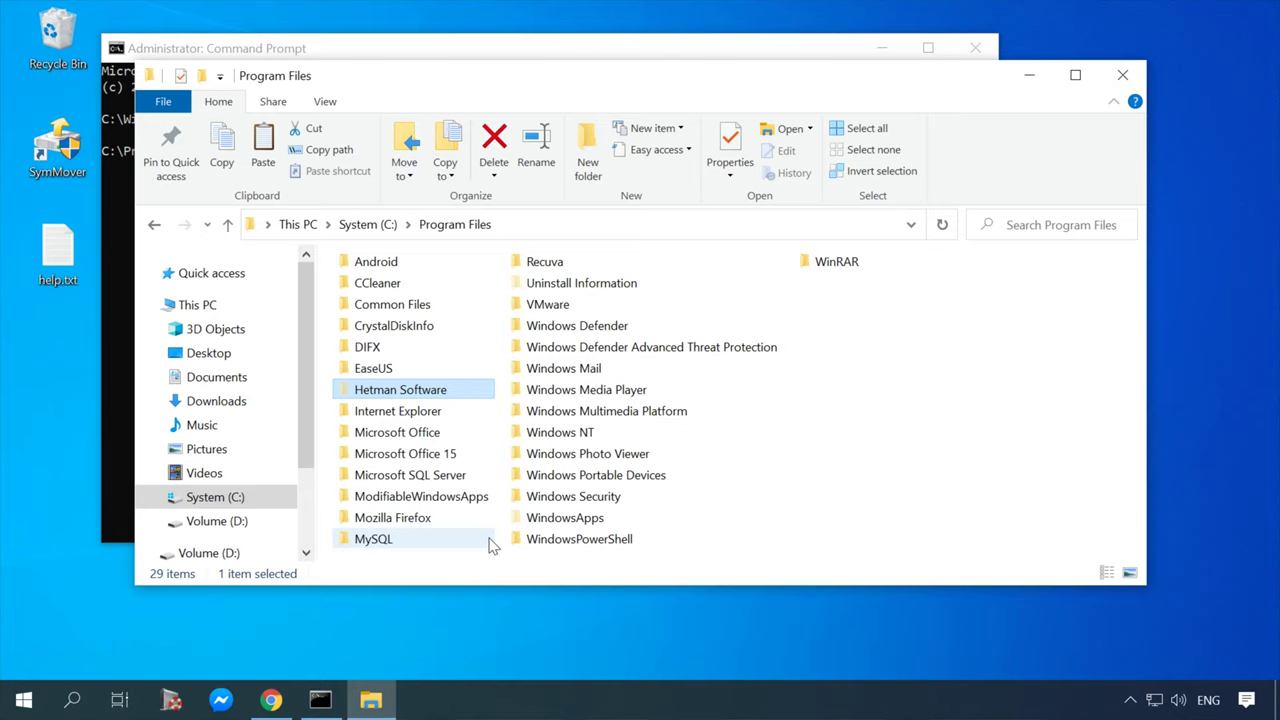
pyautogui.click(208, 521)
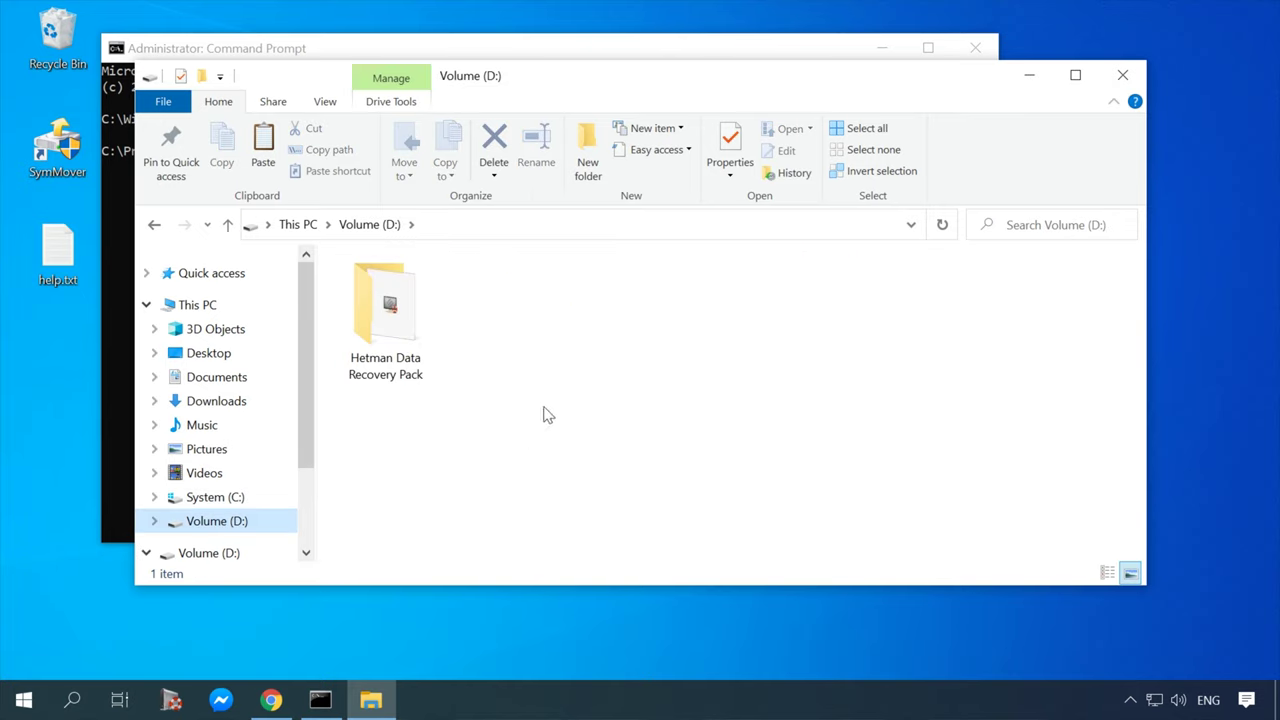
pyautogui.rightClick(590, 350)
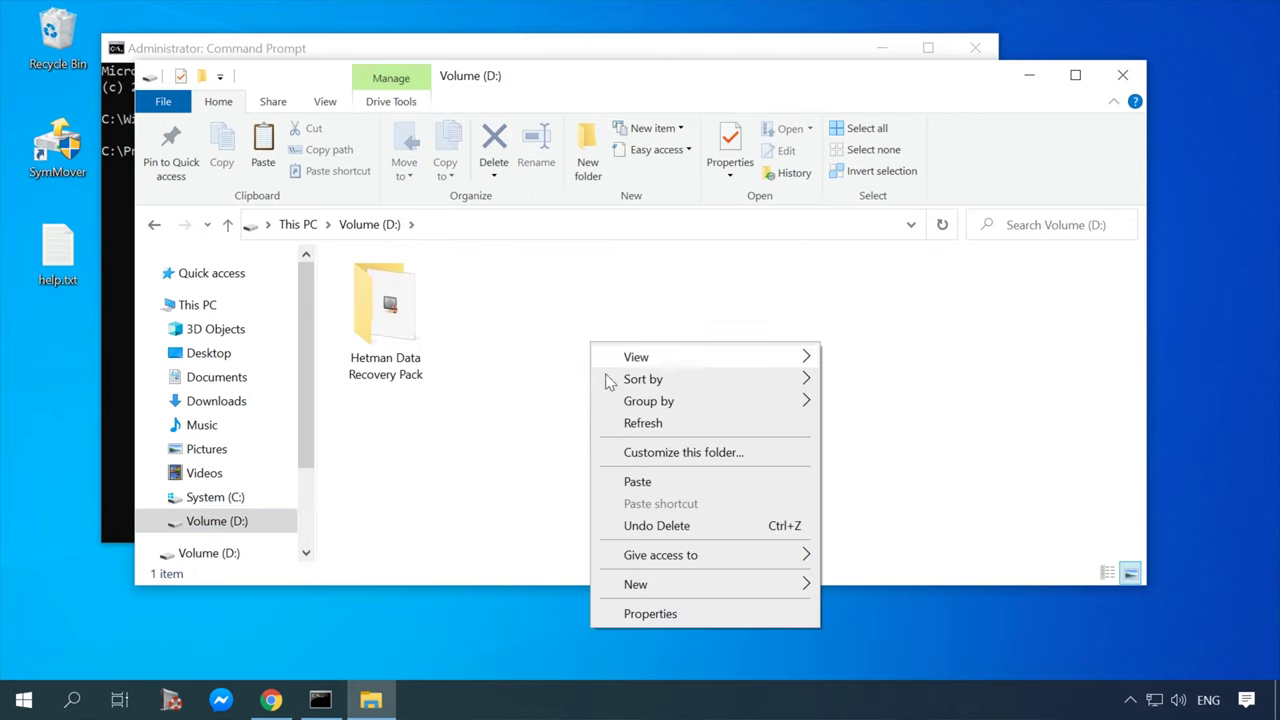
pyautogui.click(636, 474)
pyautogui.click(357, 292)
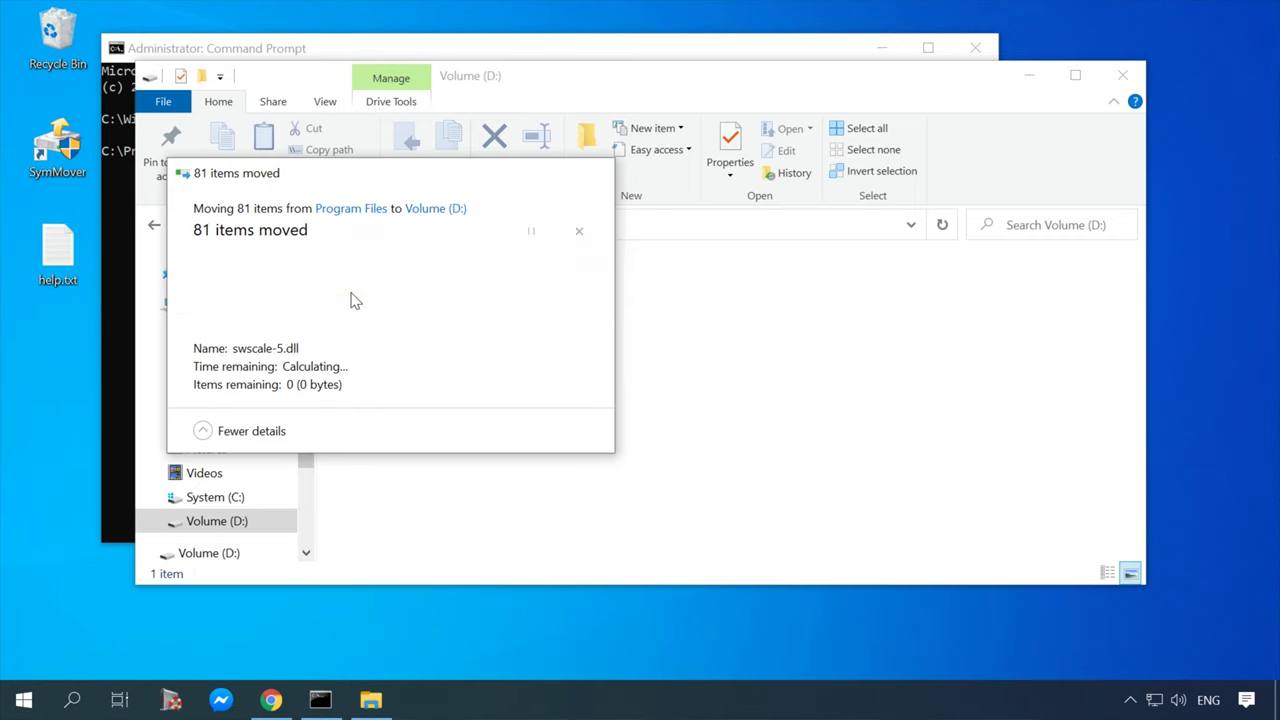
# - Copy the mklink /j line from help.txt, paste it into the console and run it
pyautogui.click(1027, 76)
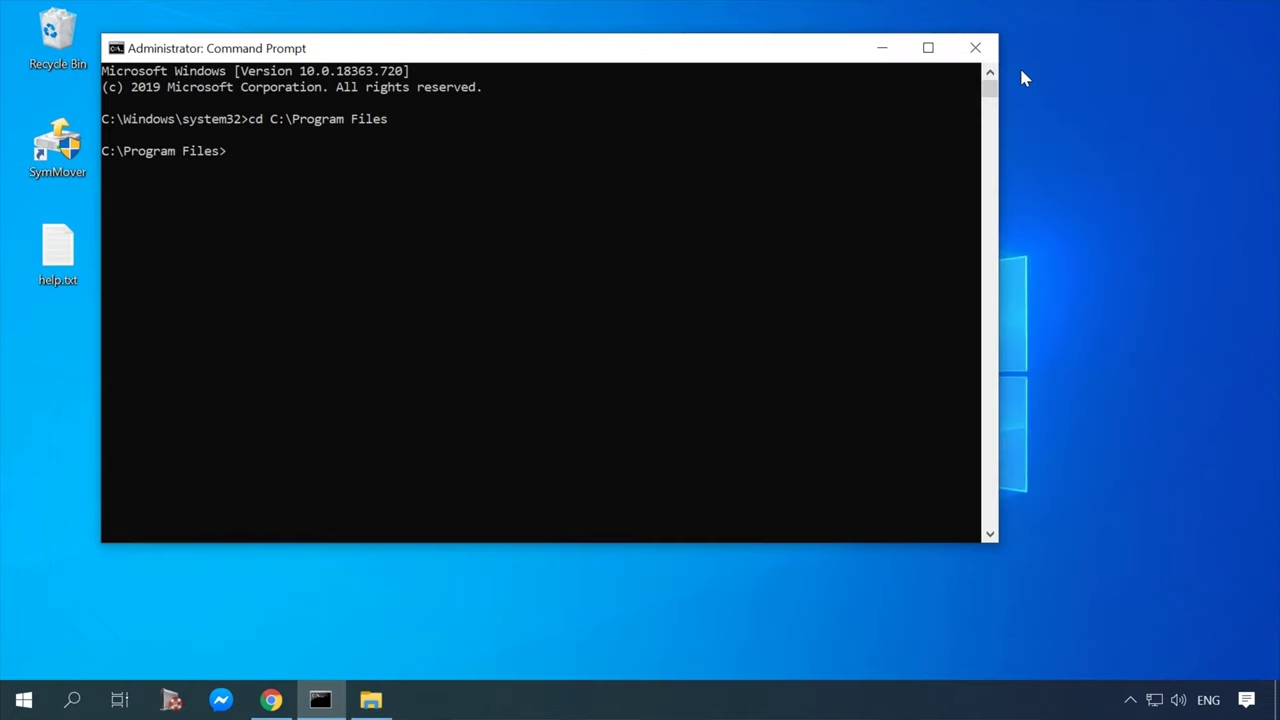
pyautogui.doubleClick(65, 255)
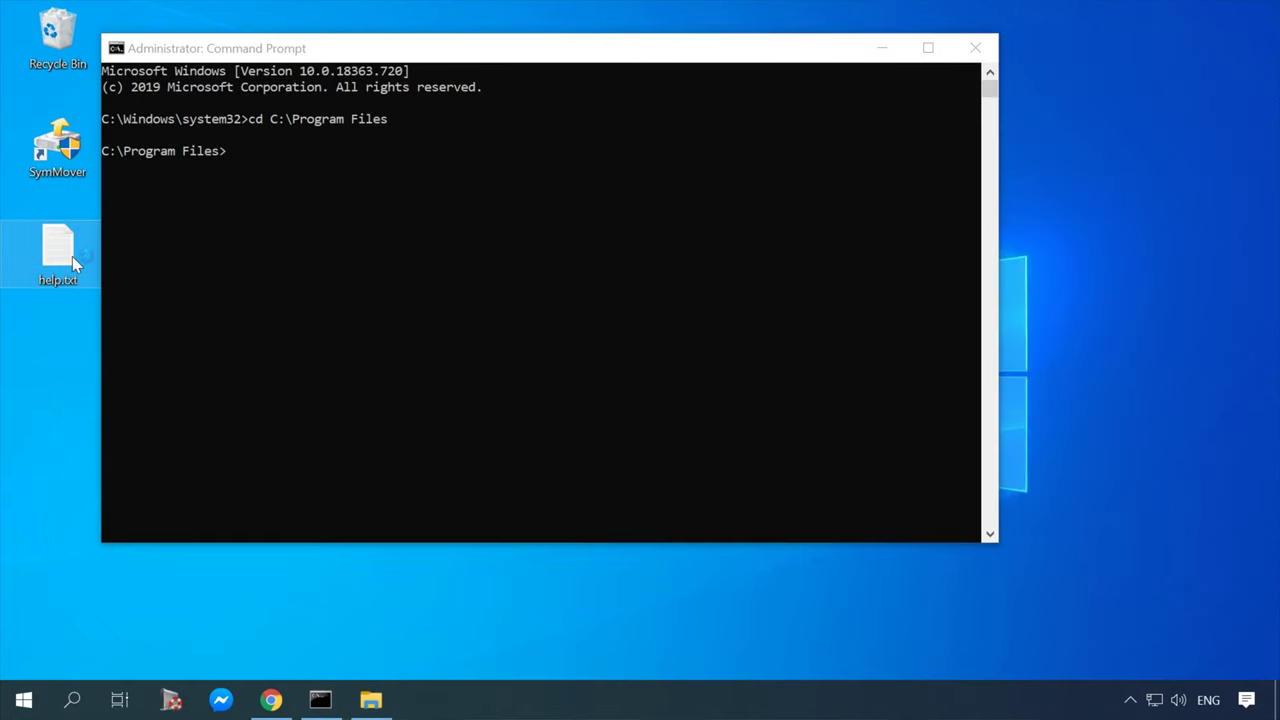
pyautogui.moveTo(588, 363); pyautogui.dragTo(197, 370)
pyautogui.rightClick(219, 366)
pyautogui.click(290, 423)
pyautogui.click(890, 302)
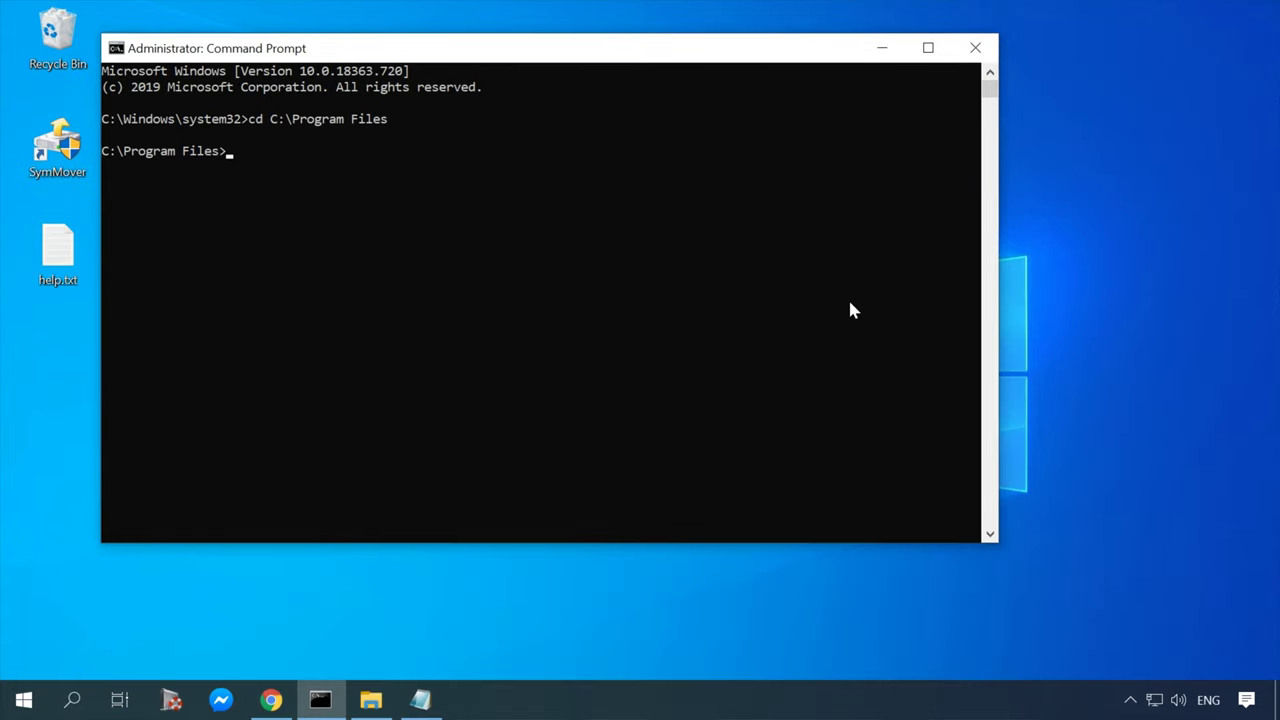
pyautogui.rightClick(283, 182)
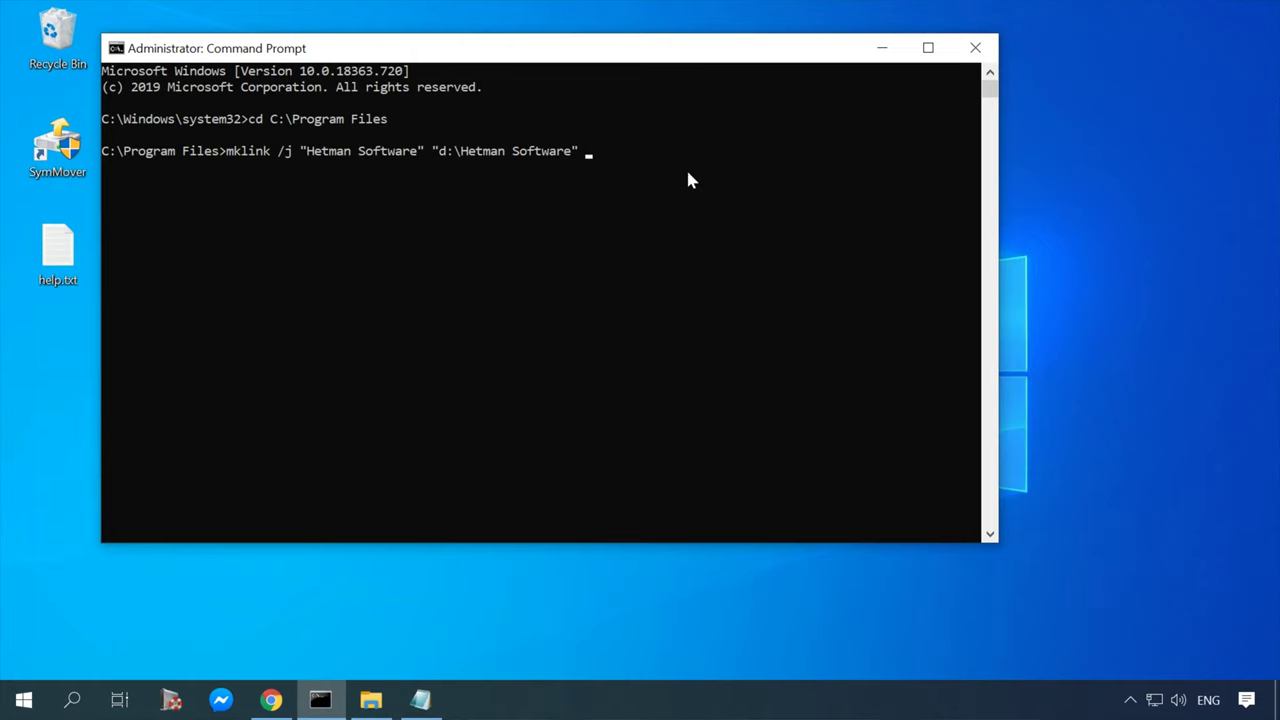
pyautogui.press('Return')
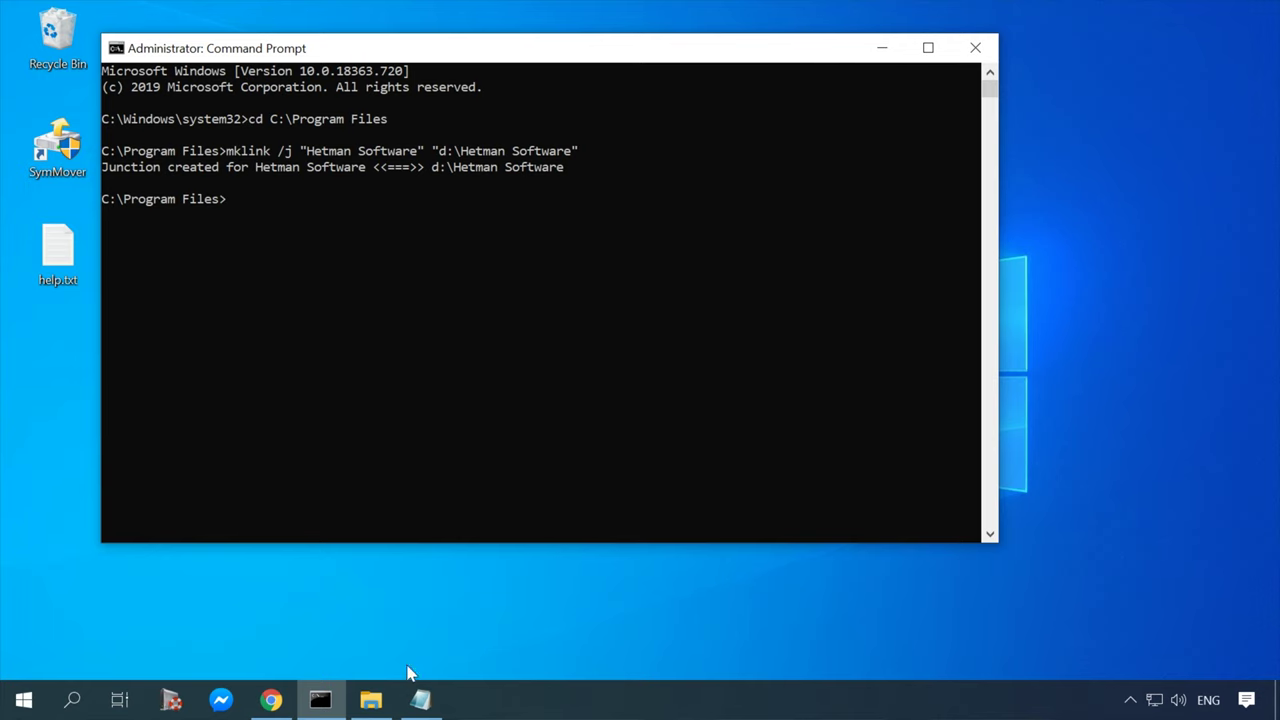
# - Open C:\Program Files in Explorer and check the new Hetman Software junction
pyautogui.click(371, 700)
pyautogui.click(215, 499)
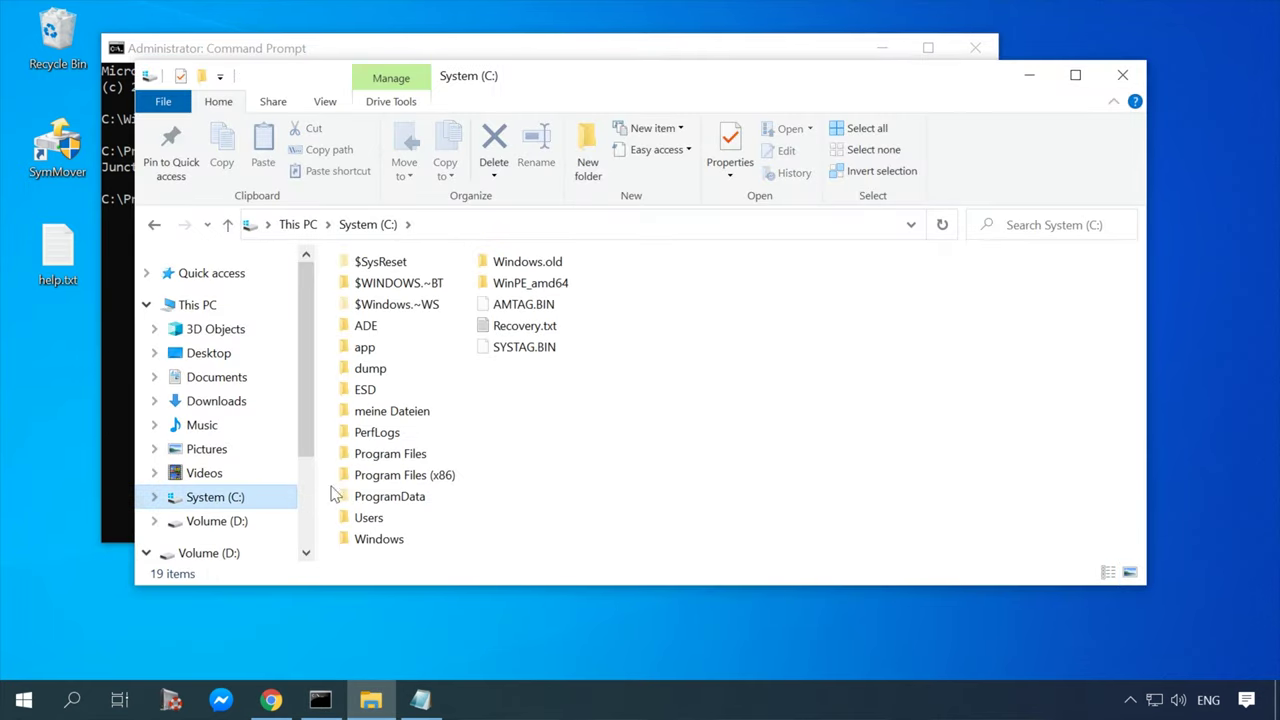
pyautogui.doubleClick(400, 453)
pyautogui.click(412, 389)
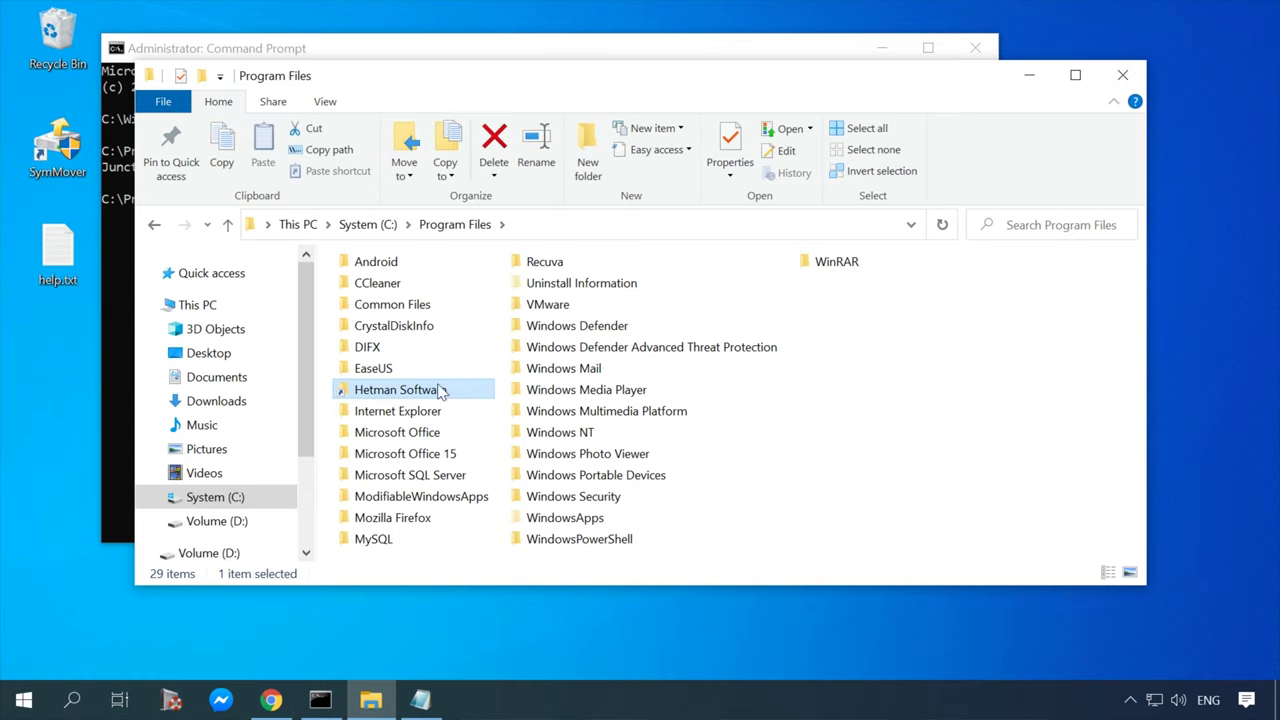